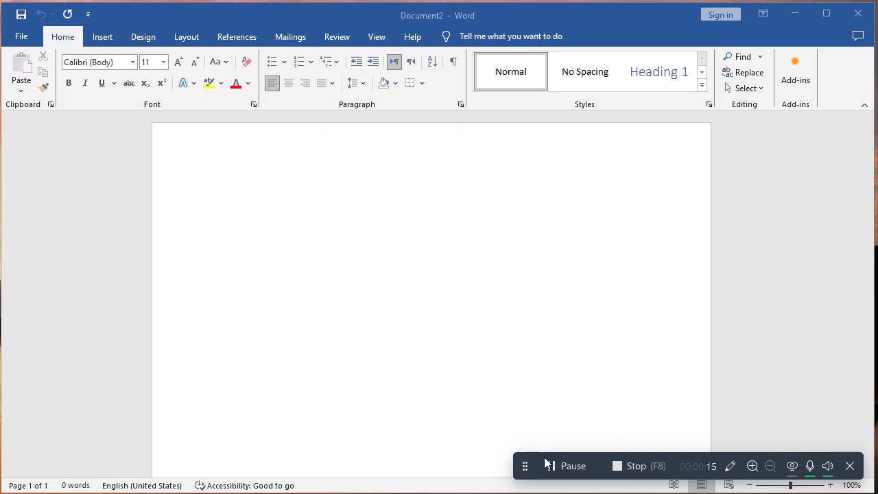
left_click_drag(535, 455, 519, 493)
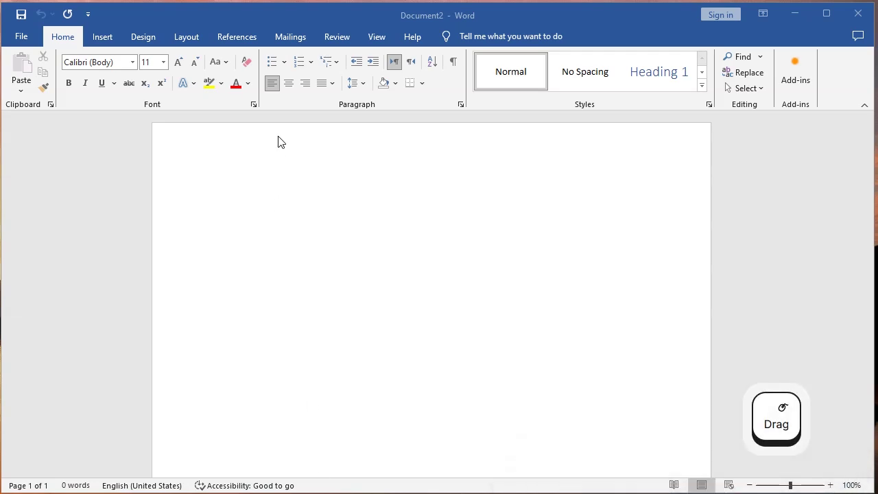
left_click(286, 62)
left_click(286, 62)
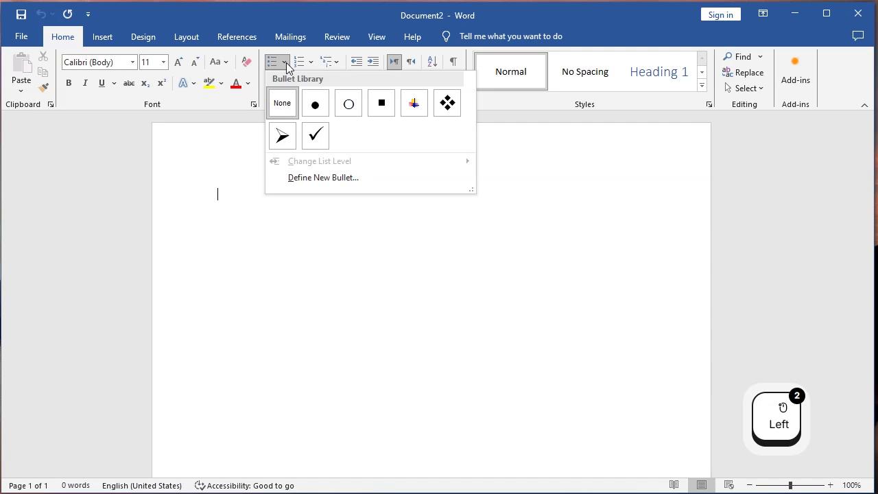
left_click(286, 63)
Generate sample paragraphs in the blank document with =rand()
left_click(261, 195)
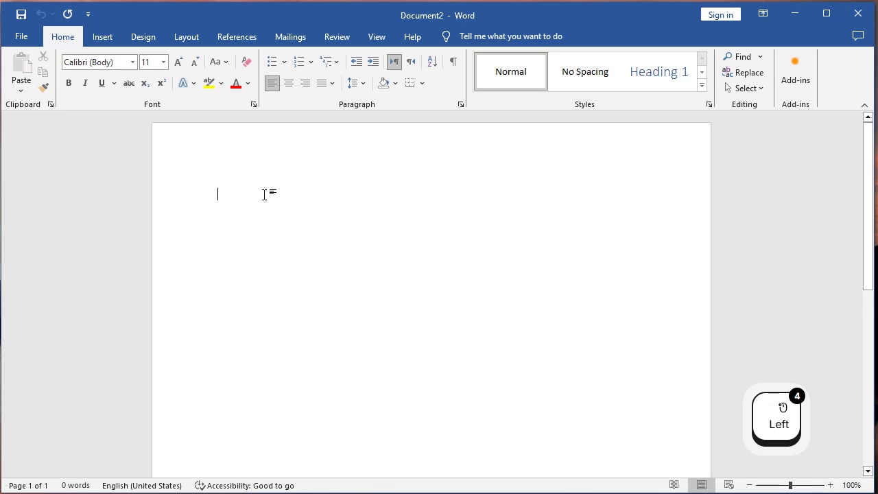
type("=rand")
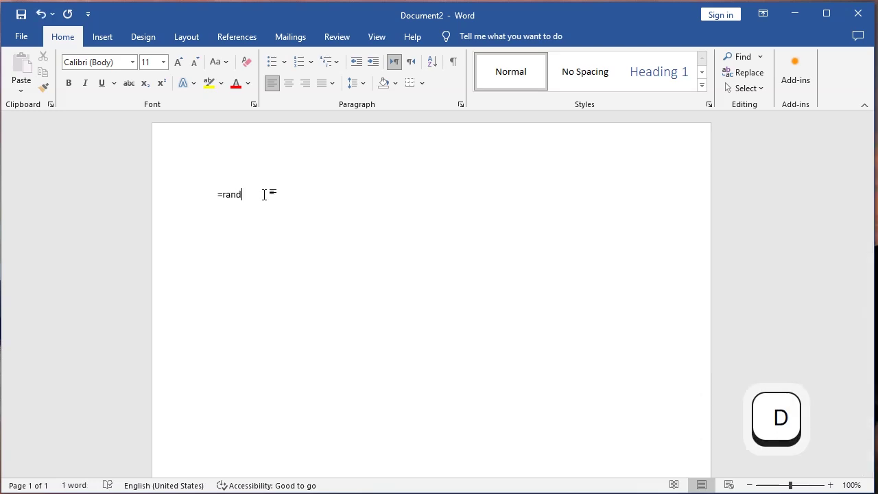
type("()")
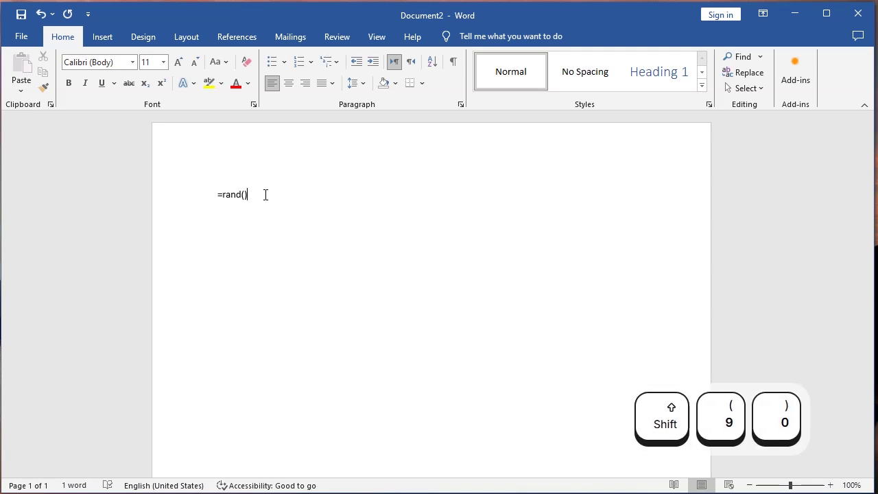
key("Return")
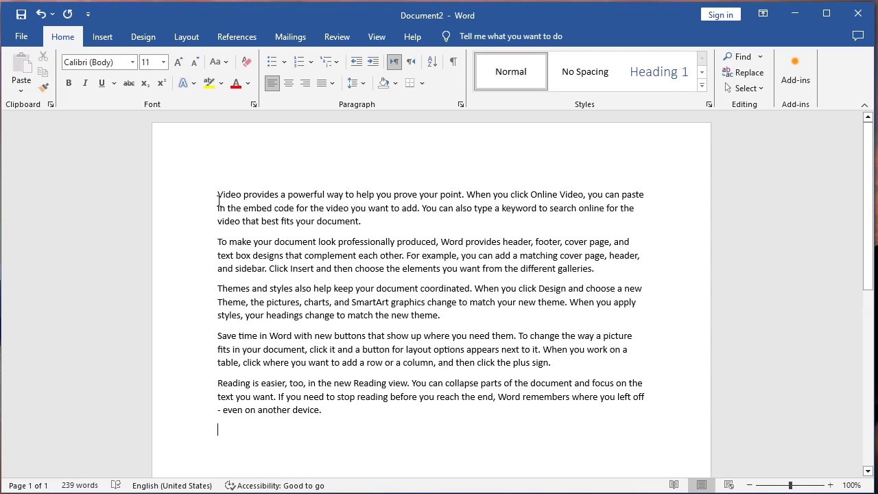
left_click_drag(219, 200, 366, 221)
left_click(632, 240)
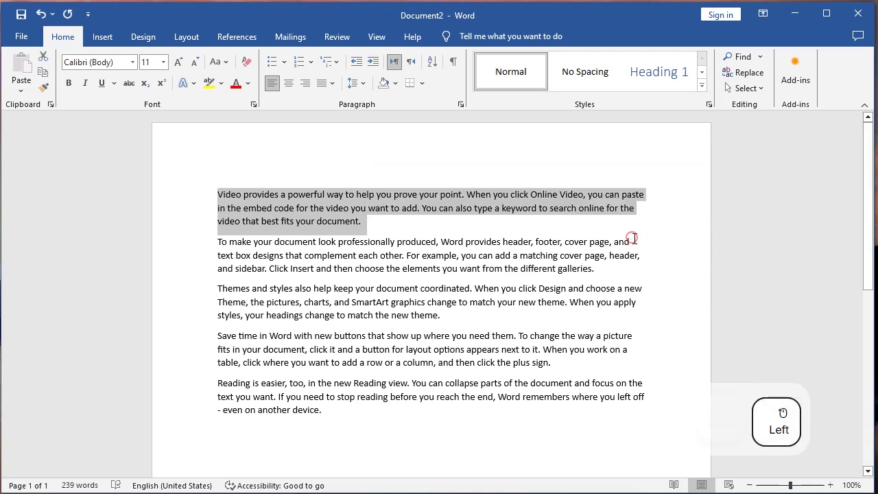
left_click(647, 194)
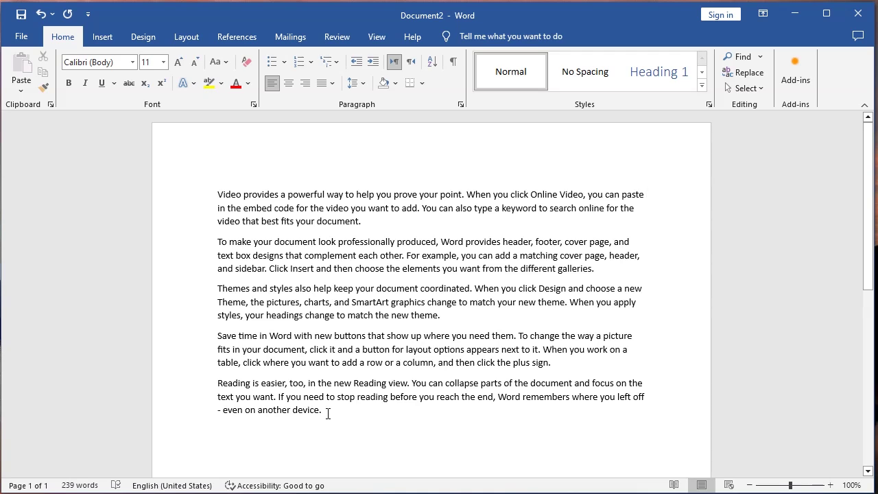
Define the copyright sign © as a new bullet symbol and apply it to all the sample paragraphs
left_click_drag(329, 412, 220, 188)
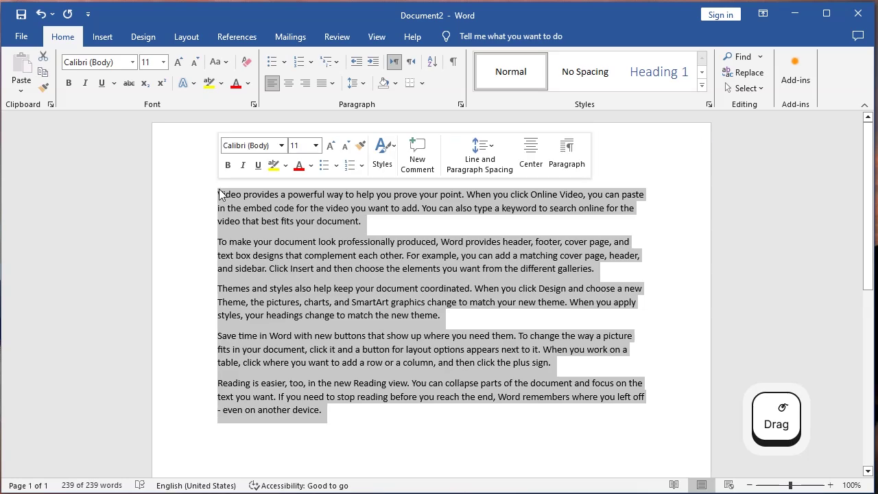
left_click(284, 66)
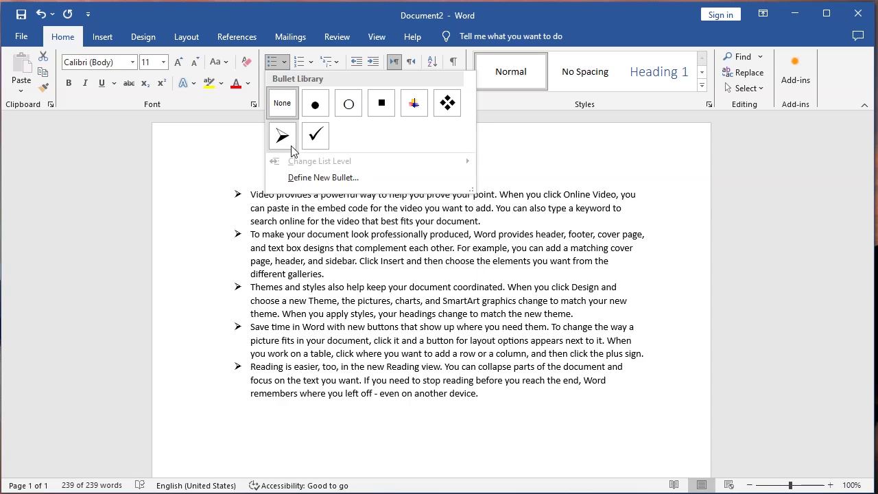
left_click(308, 179)
left_click_drag(415, 129, 467, 109)
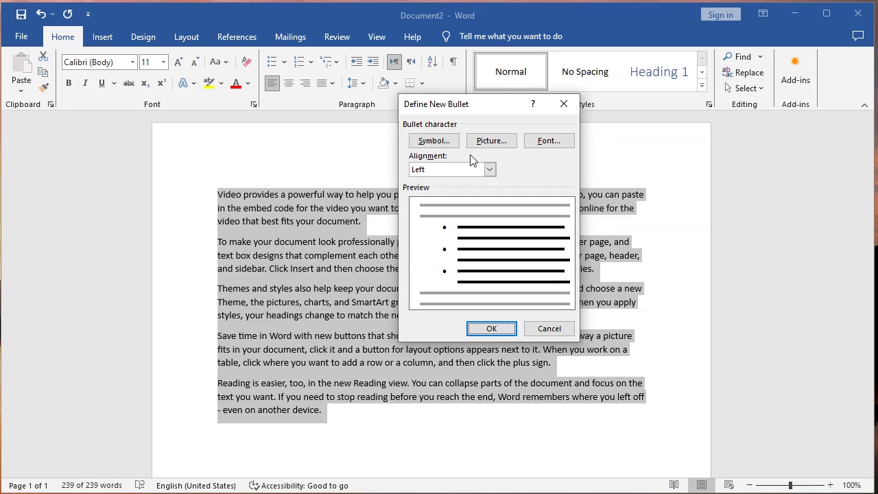
left_click(449, 142)
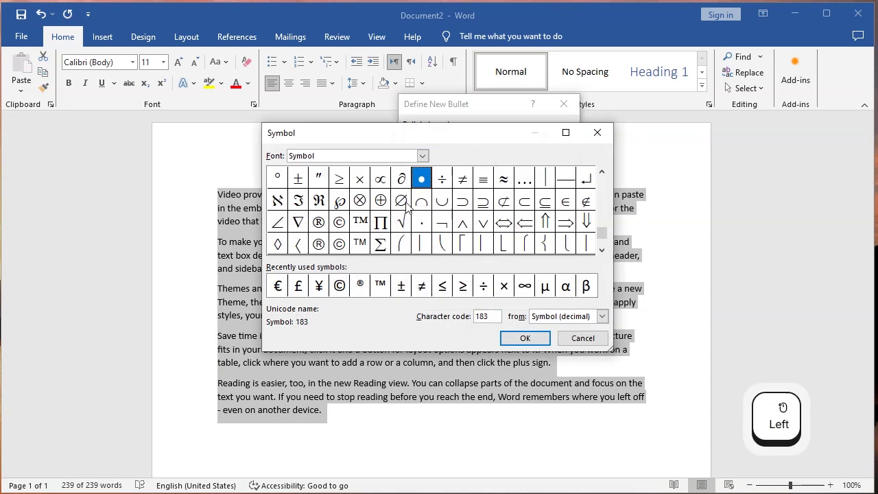
left_click(341, 286)
left_click(518, 340)
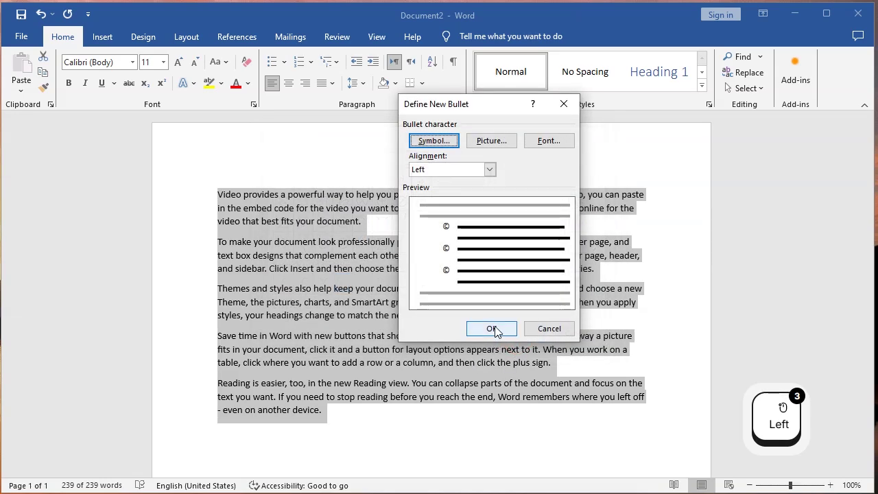
left_click(491, 330)
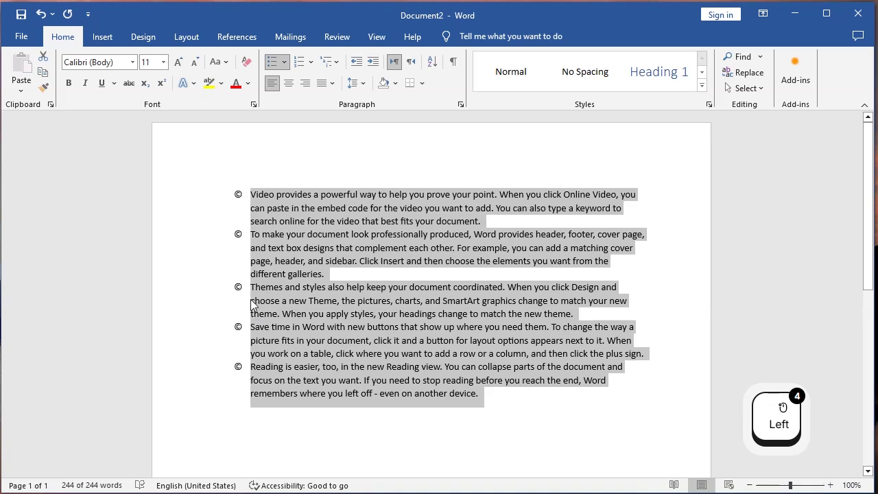
Browse the Recordings folder on New Volume (D:) for a picture bullet, and cancel the picture selection
left_click(284, 62)
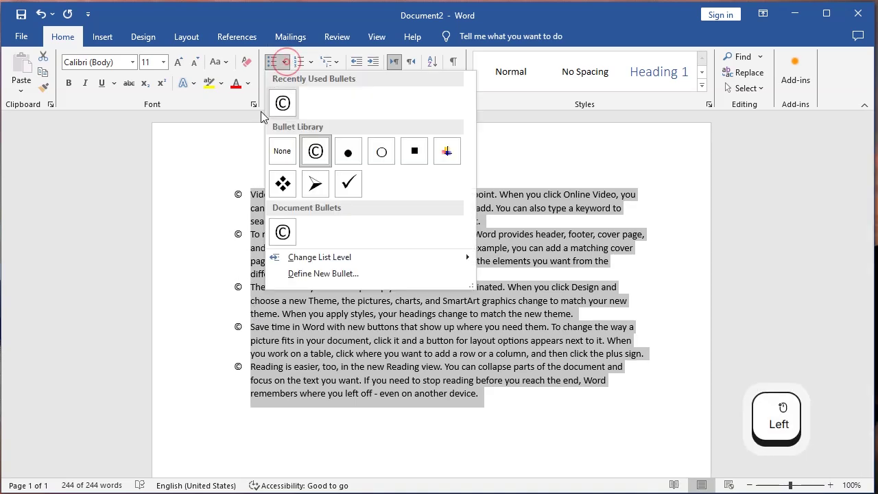
left_click(327, 273)
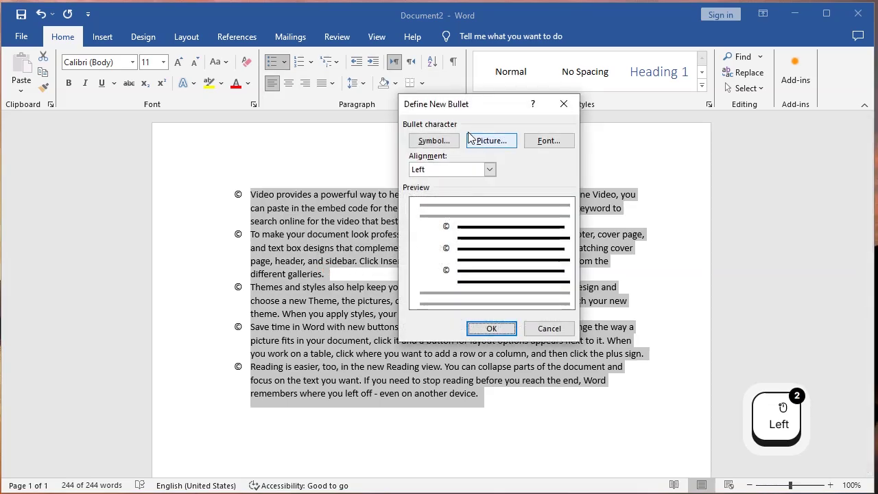
left_click(492, 142)
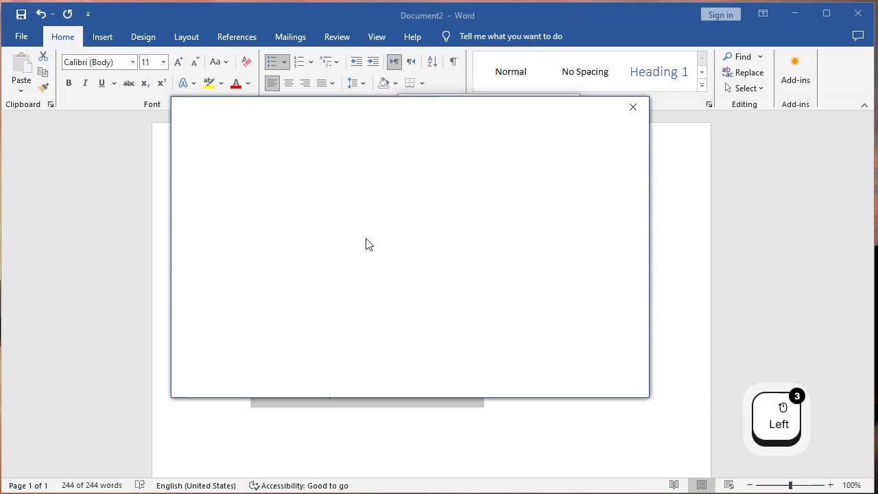
left_click(313, 184)
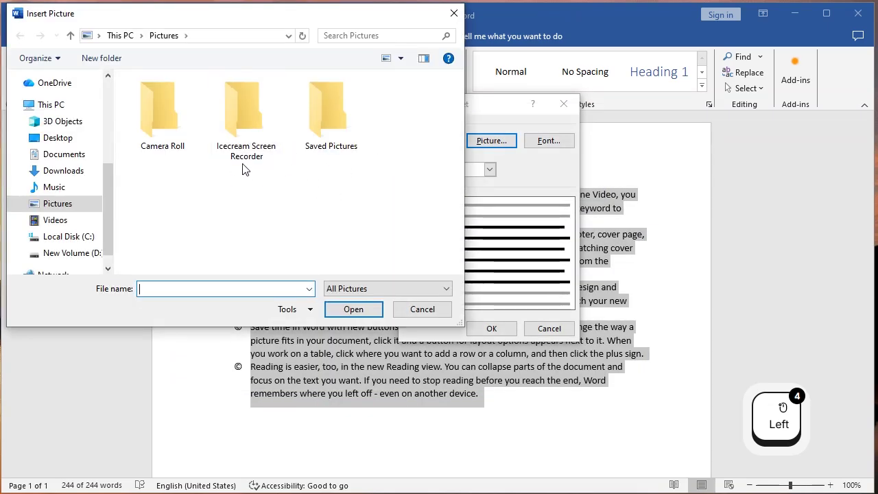
left_click_drag(113, 221, 111, 275)
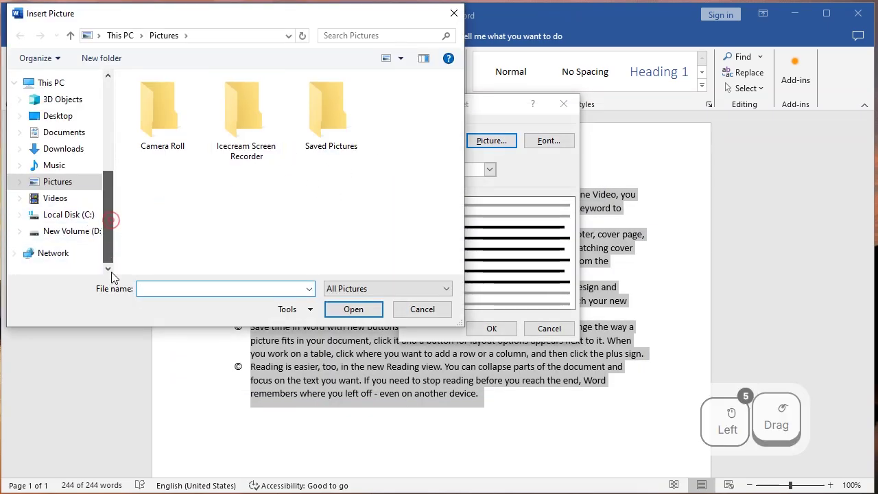
left_click(96, 231)
double_click(183, 103)
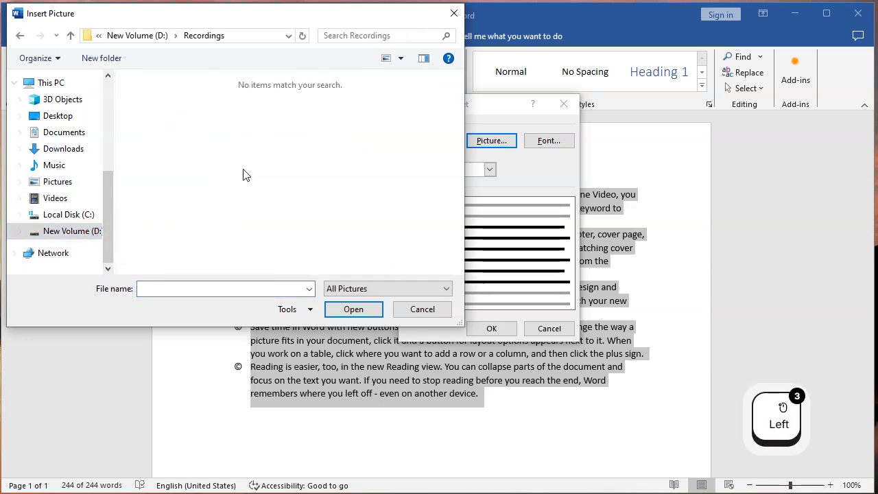
left_click(422, 309)
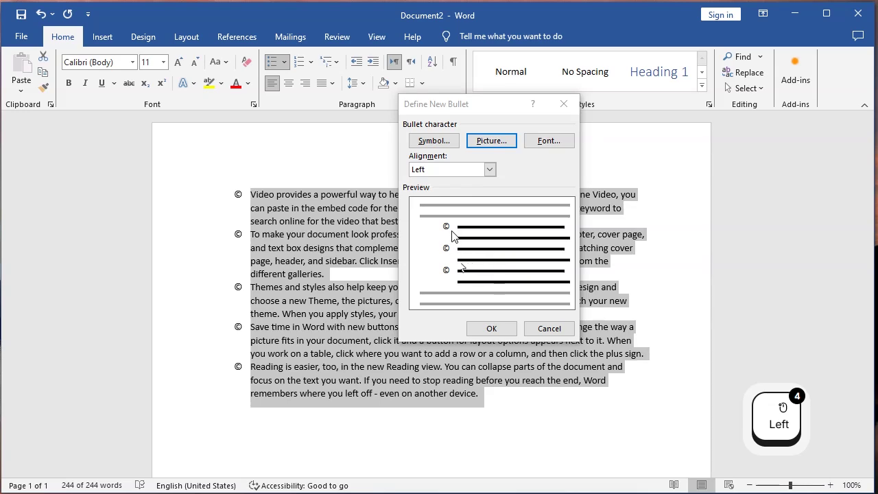
View the font options for the new bullet and leave the bullet definition without applying changes
left_click(543, 144)
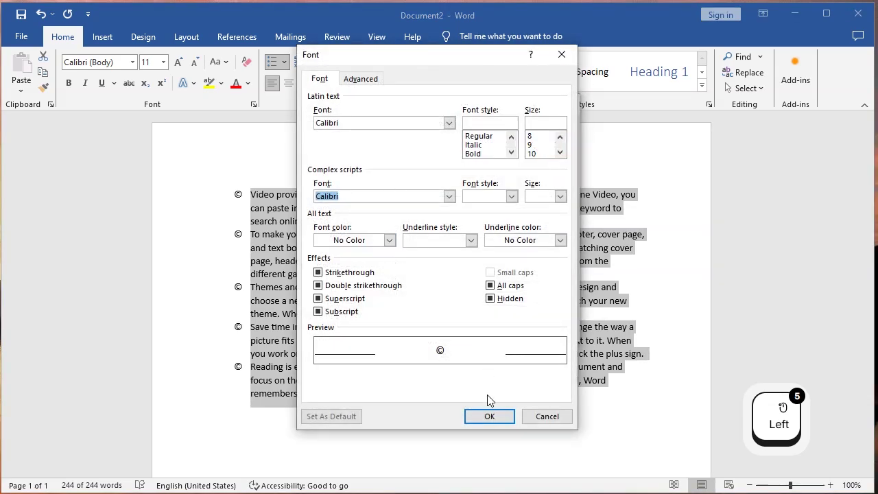
left_click(543, 413)
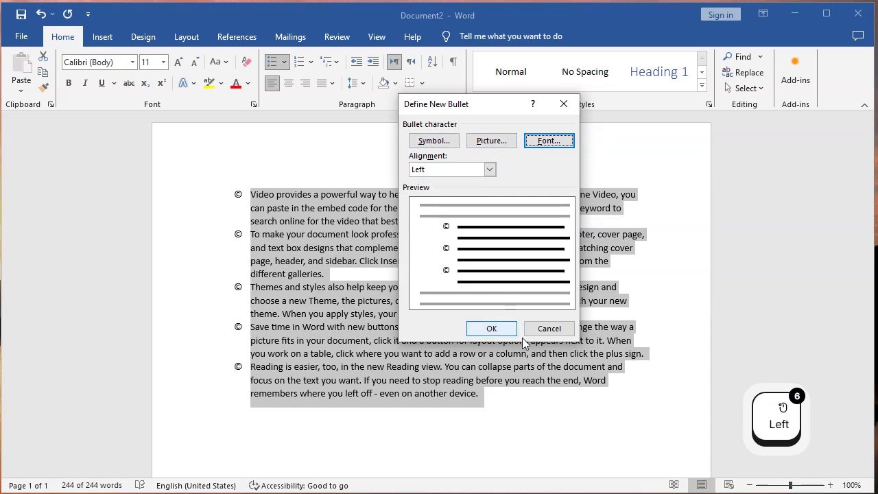
left_click(549, 329)
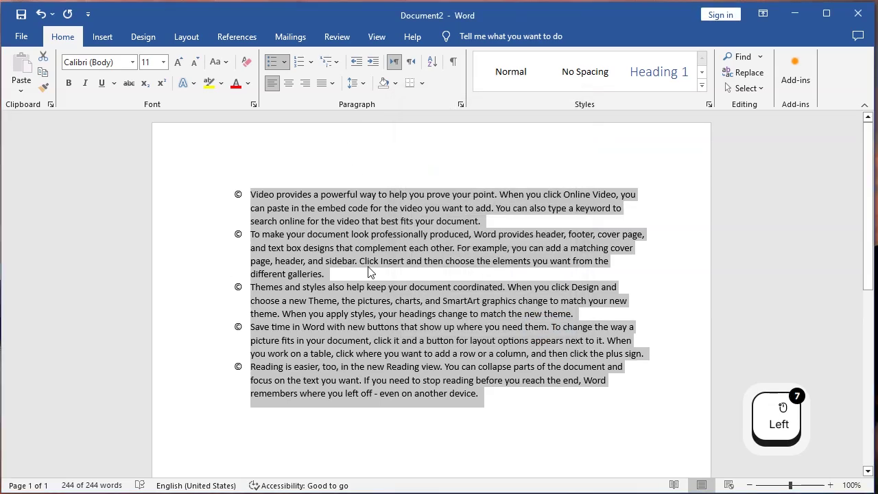
Examine the bullet, numbering and multilevel list libraries available for the selected paragraphs
left_click(284, 62)
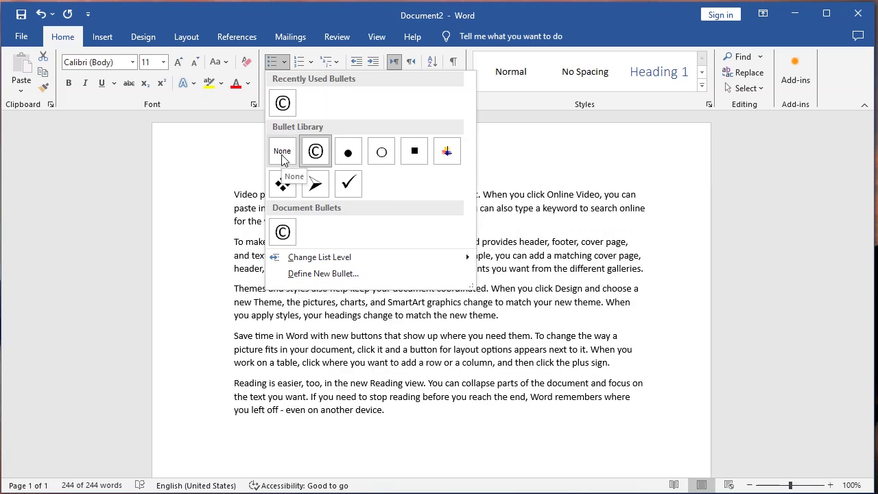
left_click(307, 15)
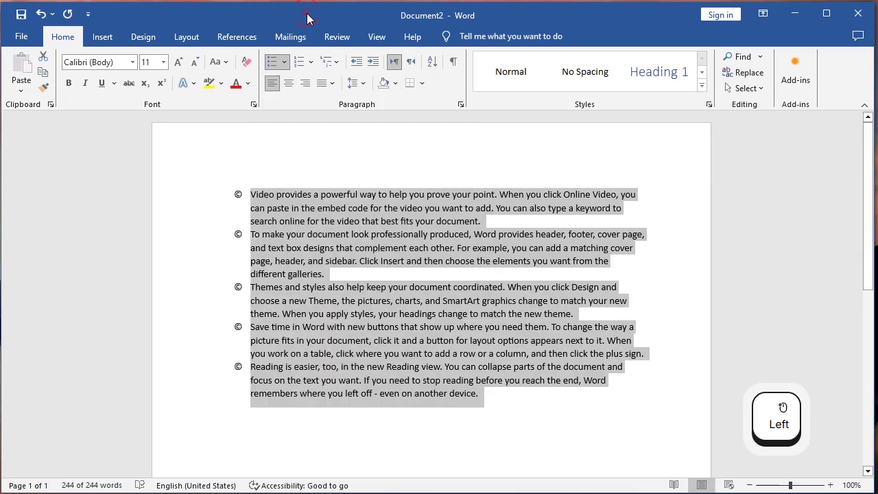
left_click(310, 62)
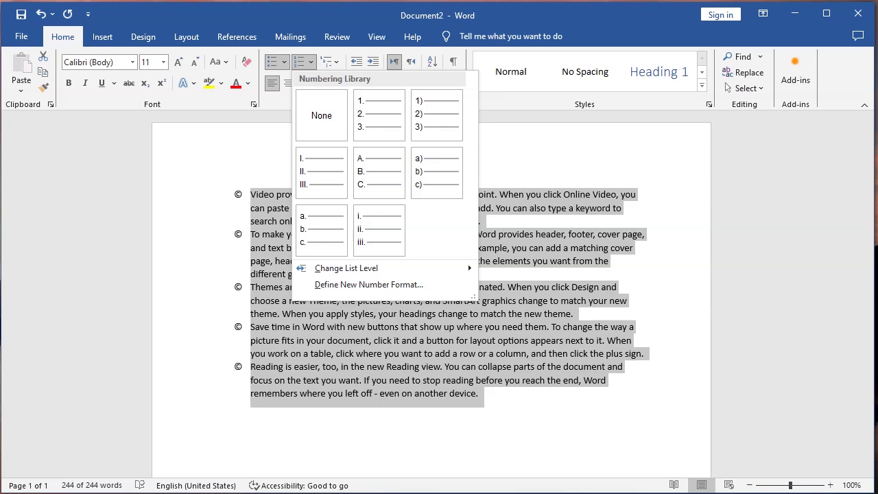
left_click(369, 284)
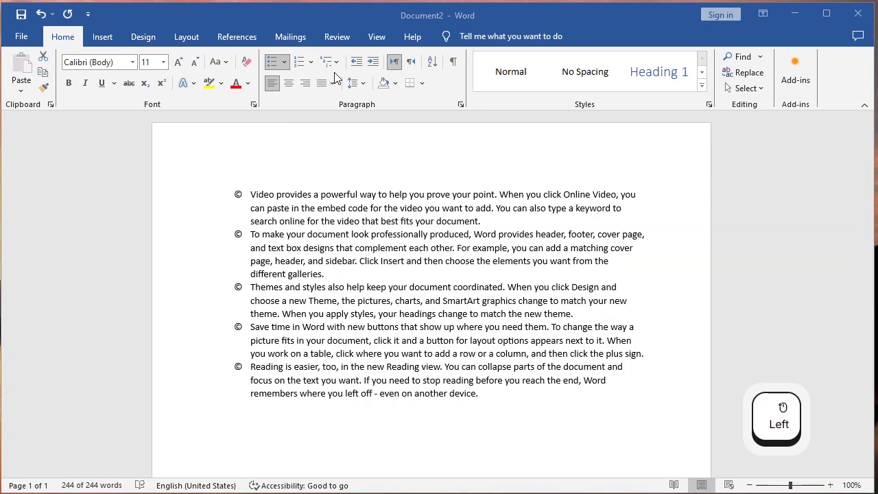
left_click(313, 64)
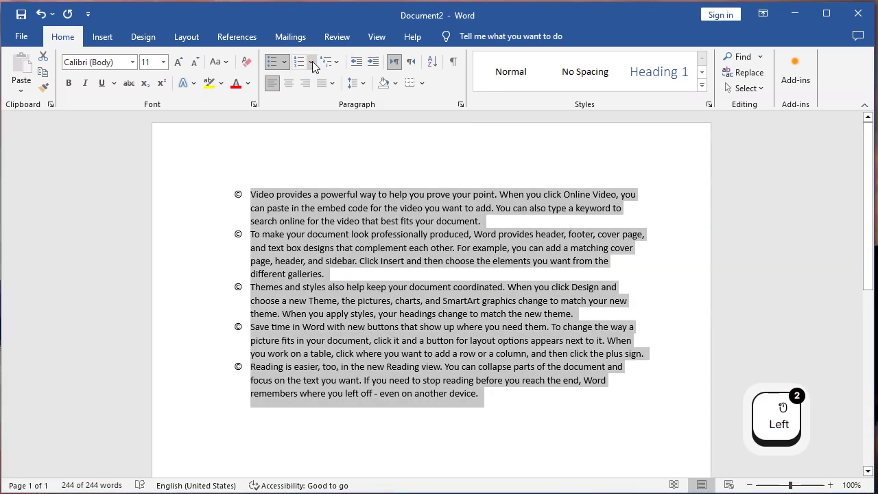
left_click(312, 63)
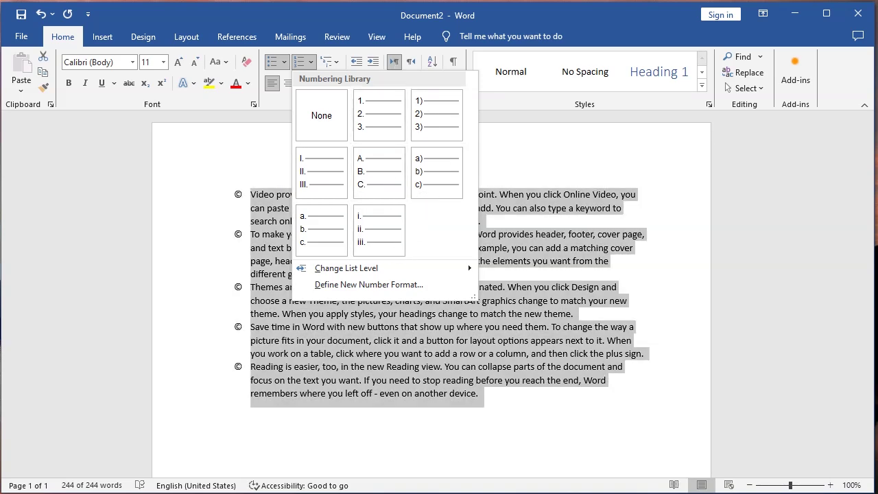
left_click(544, 15)
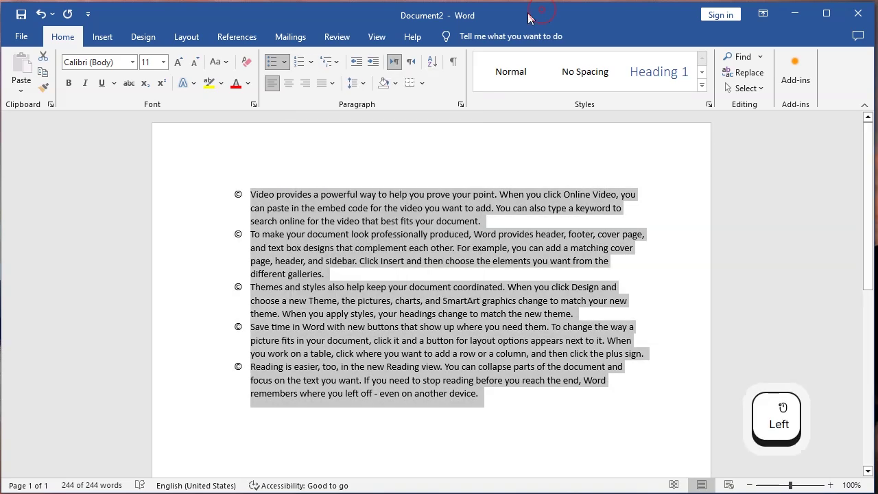
left_click(337, 63)
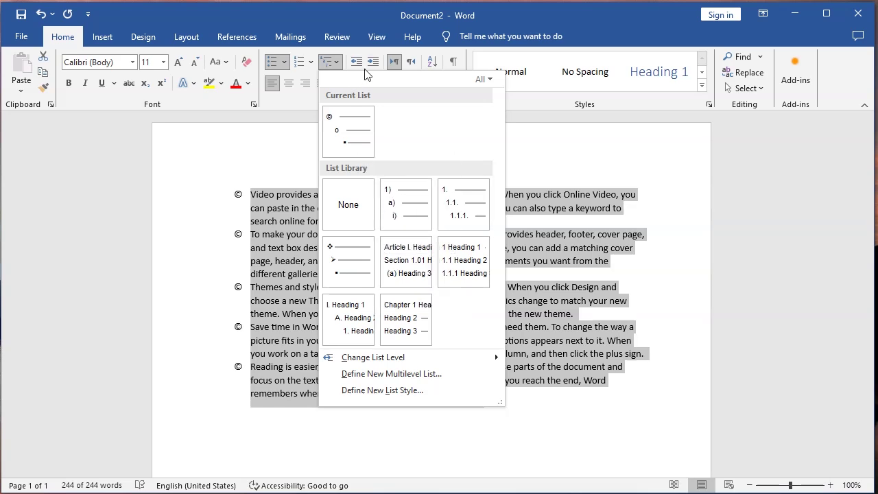
left_click(313, 315)
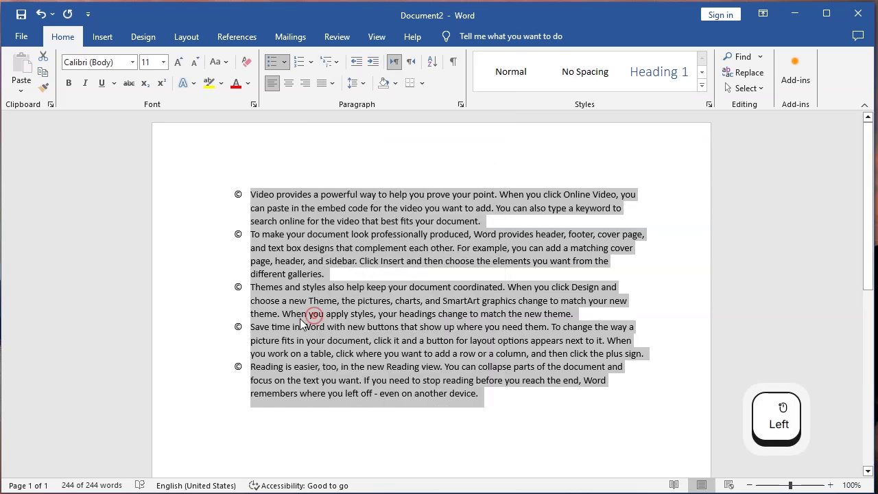
Delete all the bulleted paragraphs from the document
left_click(458, 370)
left_click_drag(488, 393, 210, 190)
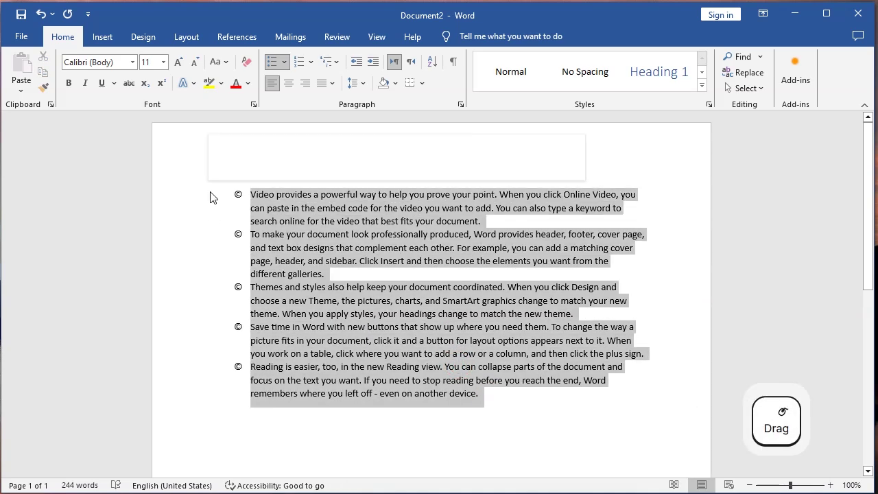
key("BackSpace")
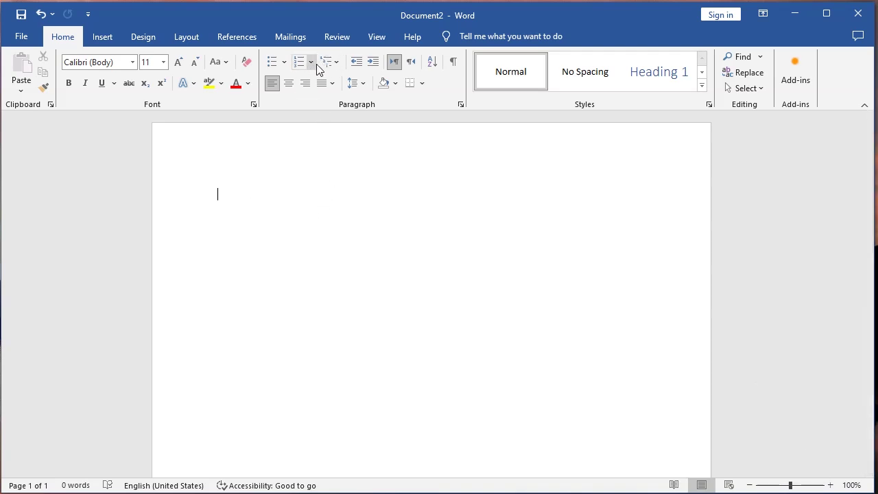
Start an automatic numbered list in the empty document with "Fruits" as item 1
left_click(319, 184)
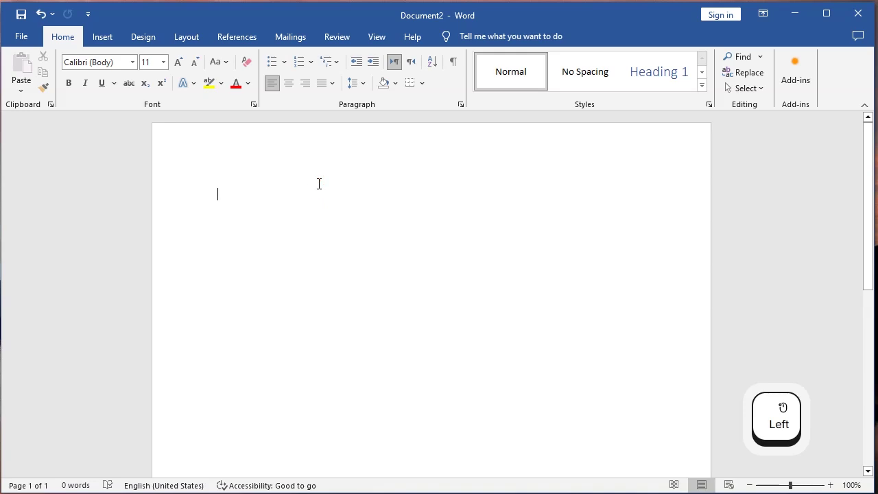
type("1")
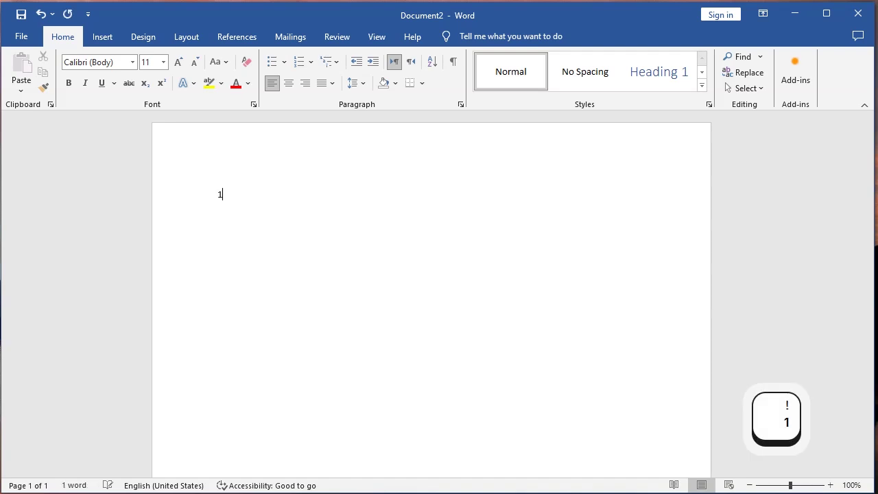
type(".")
key("Tab")
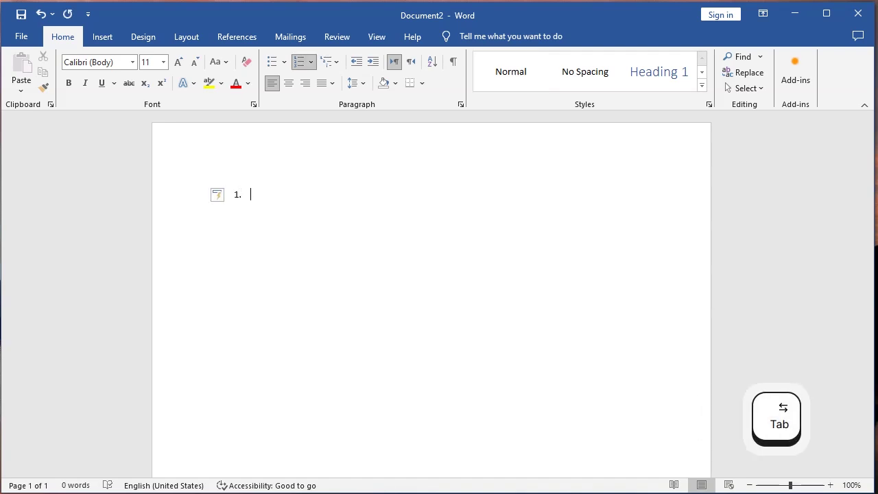
type("Fr")
type("ts")
key("Return")
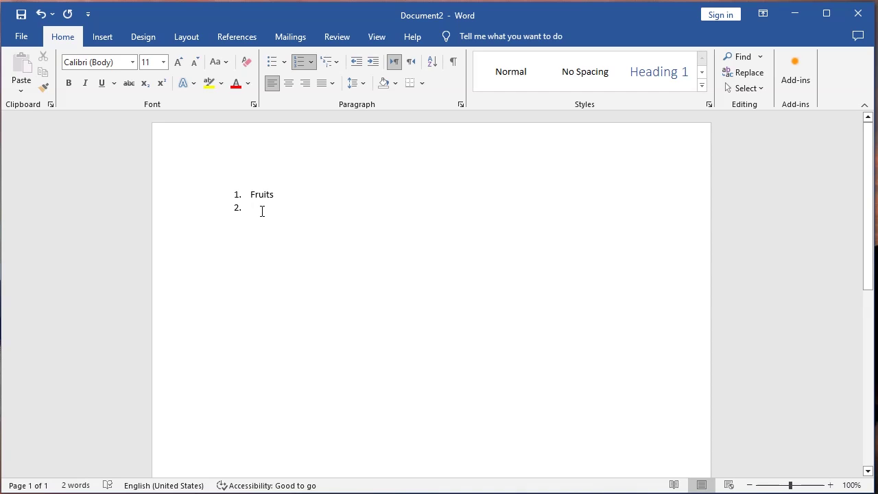
Add Apple, Banana and Orange as lettered second-level items under Fruits
key("Tab")
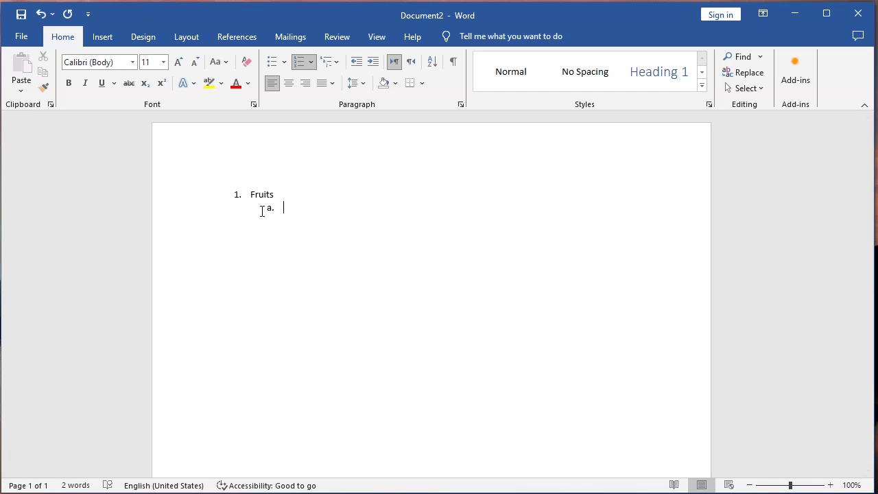
type("Apple")
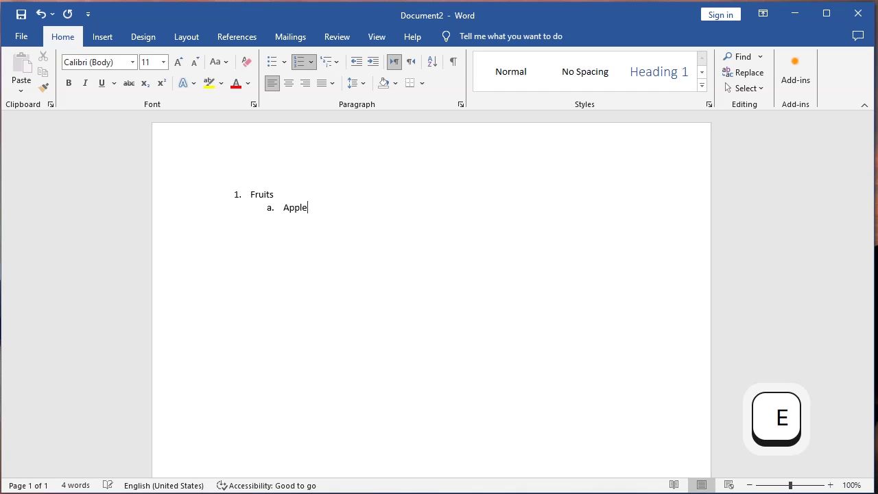
key("Return")
type("B")
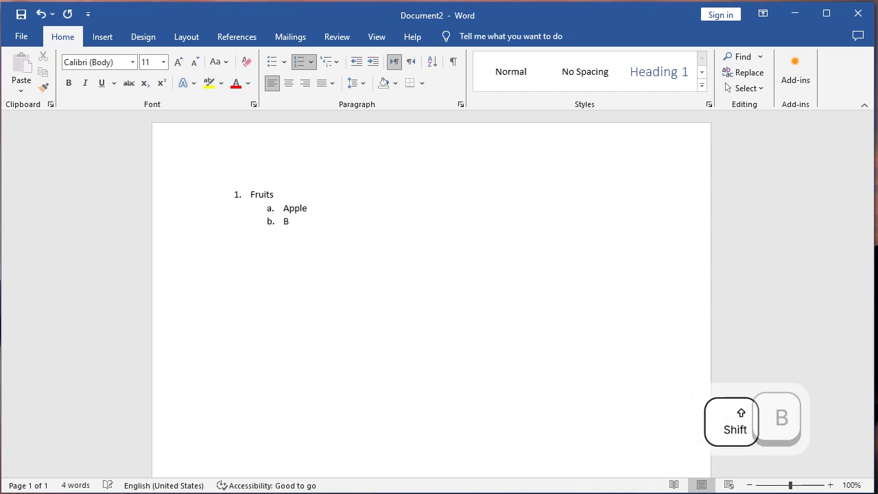
type("anana")
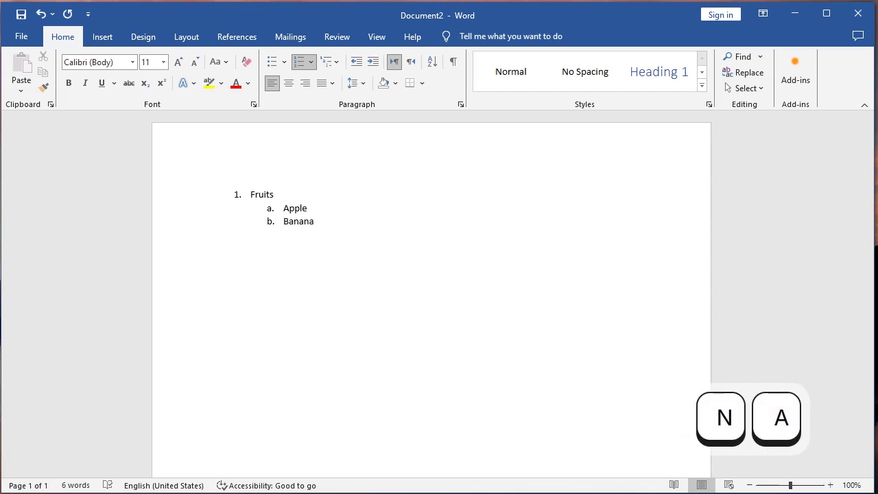
key("Return")
type("Orange")
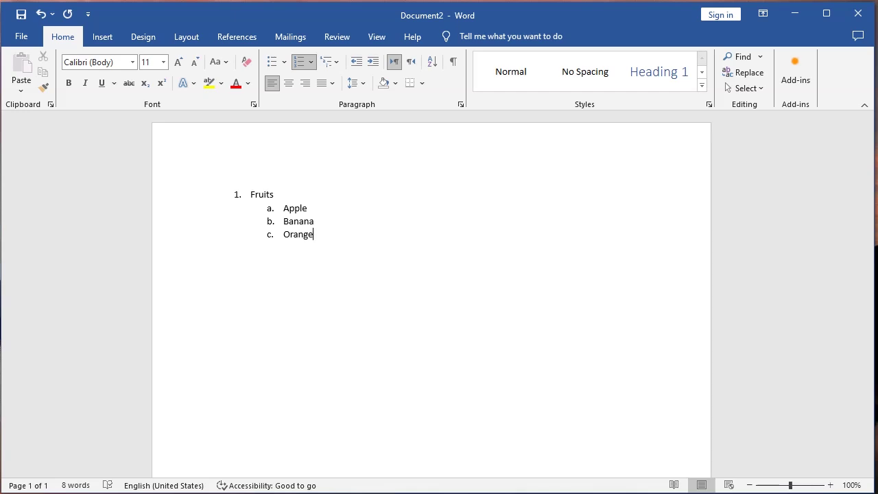
Return to the top list level after Orange and add "Vegetables" as item 2
key("Return")
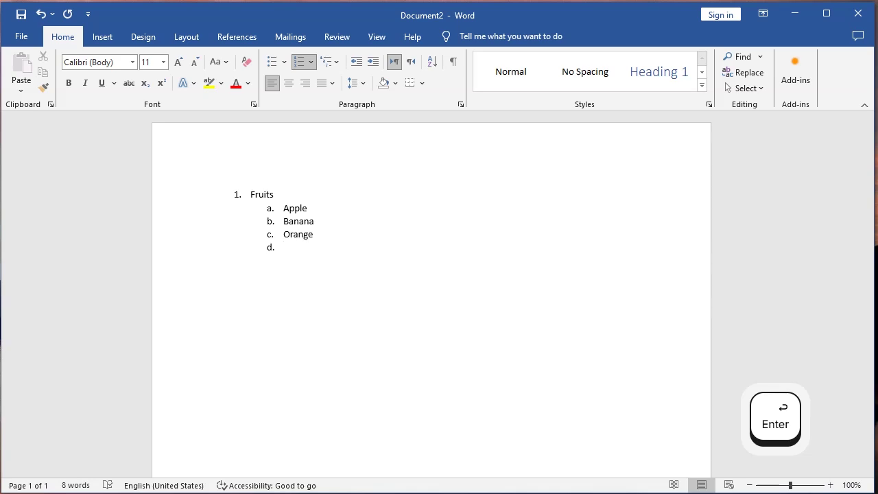
key("Return")
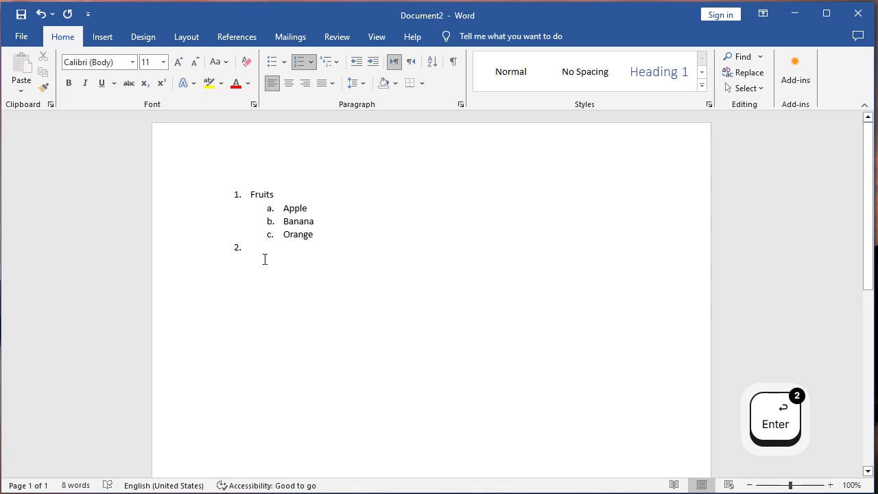
type("V")
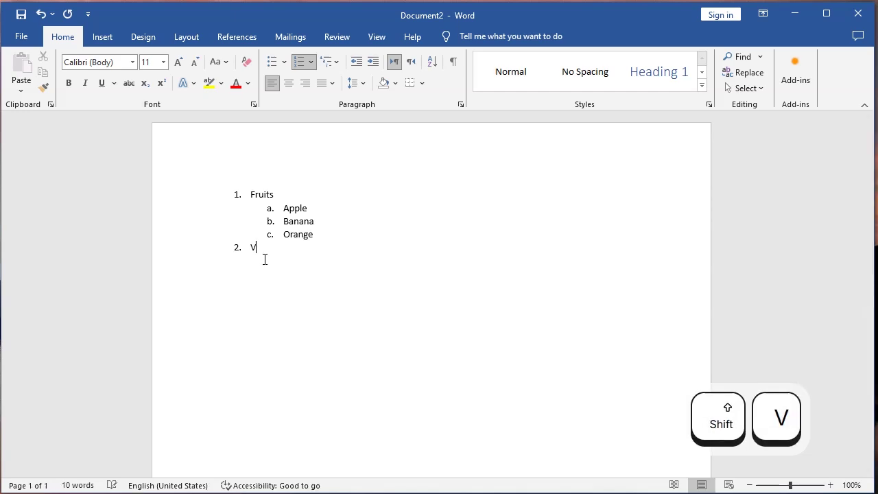
type("egetables")
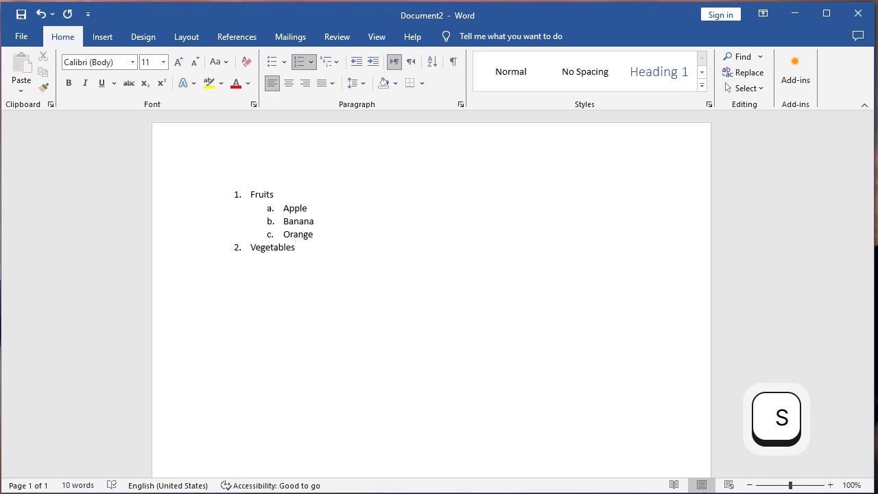
Add Tomato, Potato and Onion as lettered second-level items under Vegetables
key("Return")
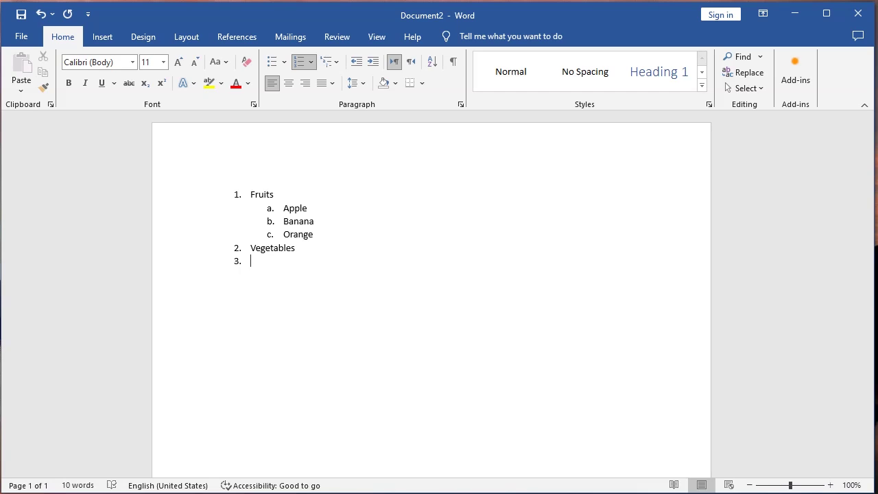
key("Tab")
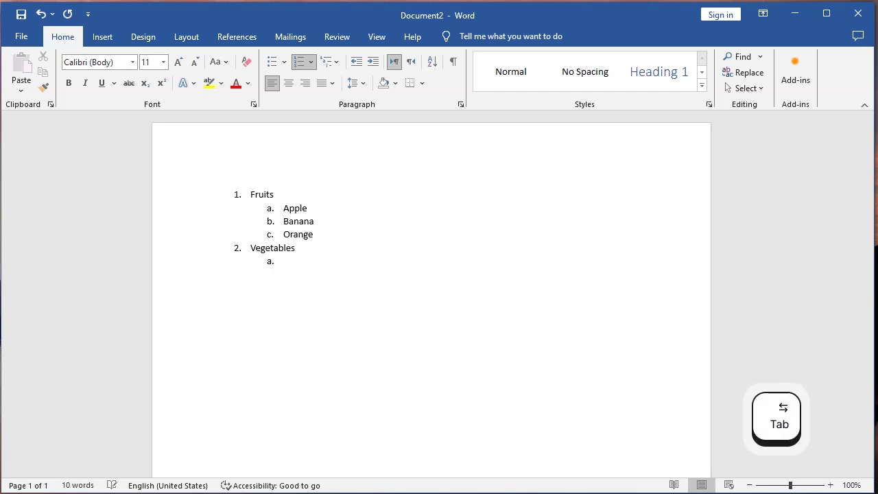
type("Tomato")
key("Return")
type("Potato")
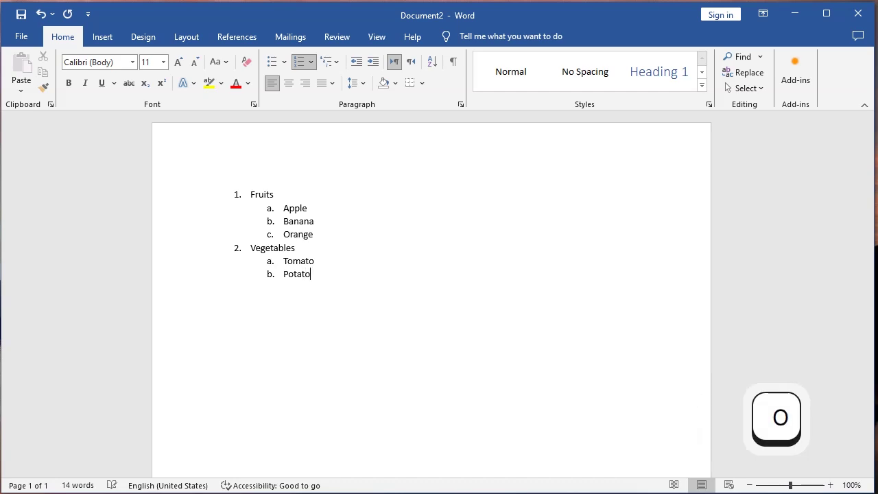
key("Return")
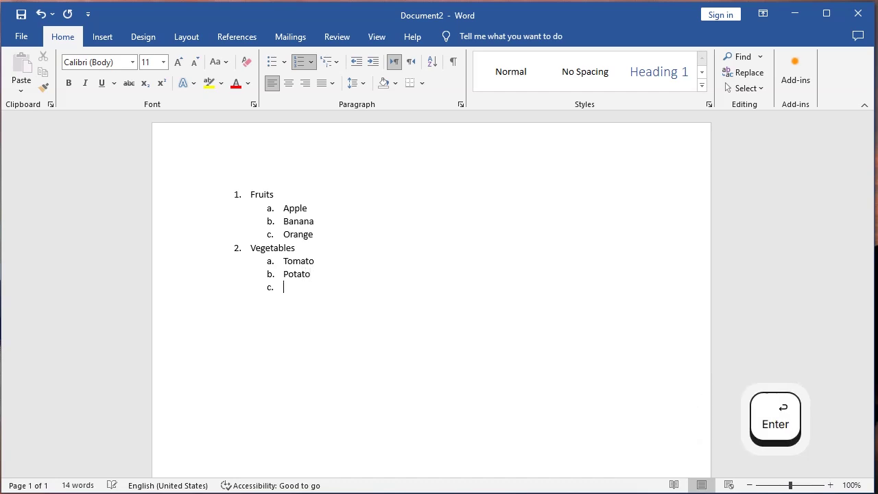
type("Onion")
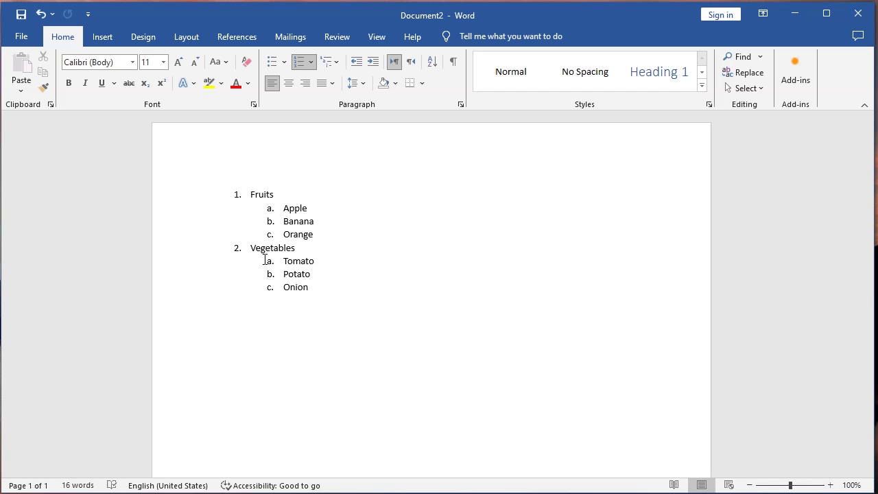
Demote a new empty item below Onion to the third level, and step back out of the list to plain text
key("Return")
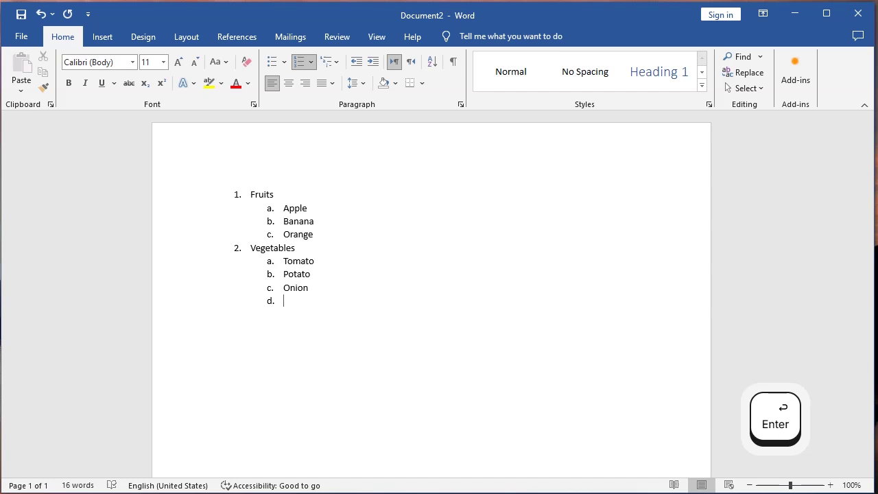
key("Tab")
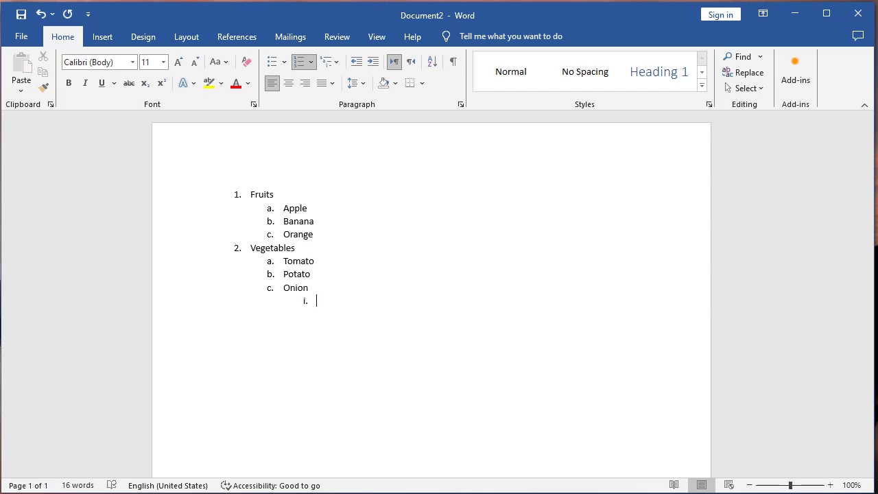
key("Return")
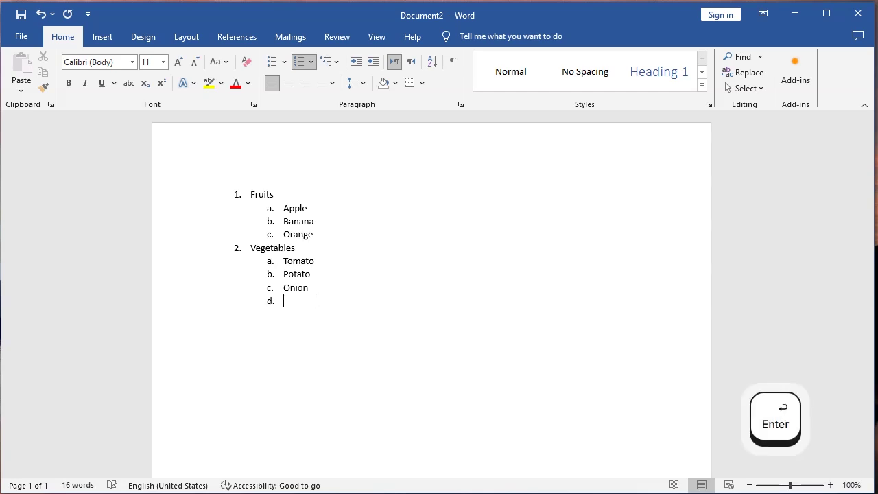
key("Return")
key("Return")
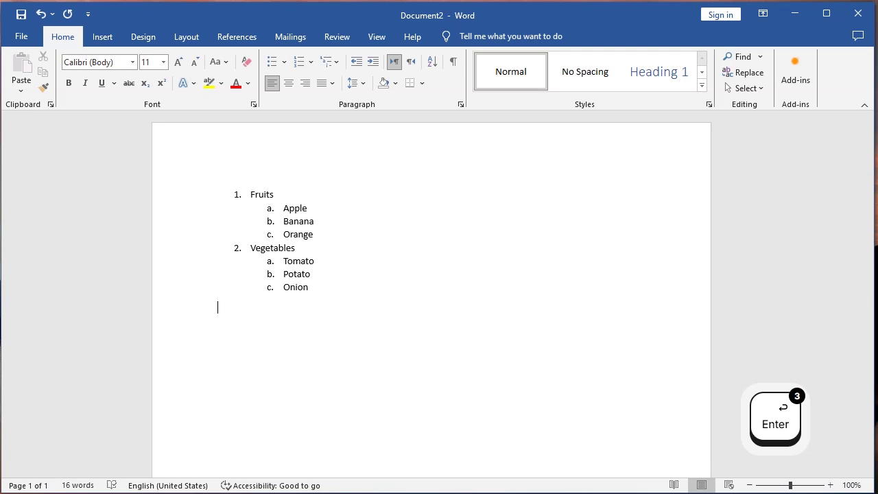
Enter the test text "fsfsd" on the plain line below the list and erase it
type("fsfsd")
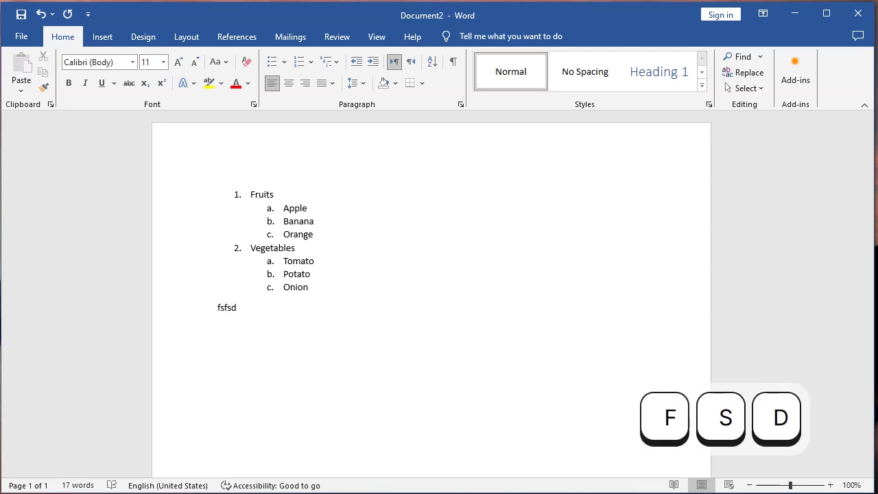
key("BackSpace")
key("BackSpace")
key("BackSpace")
key("BackSpace")
key("BackSpace")
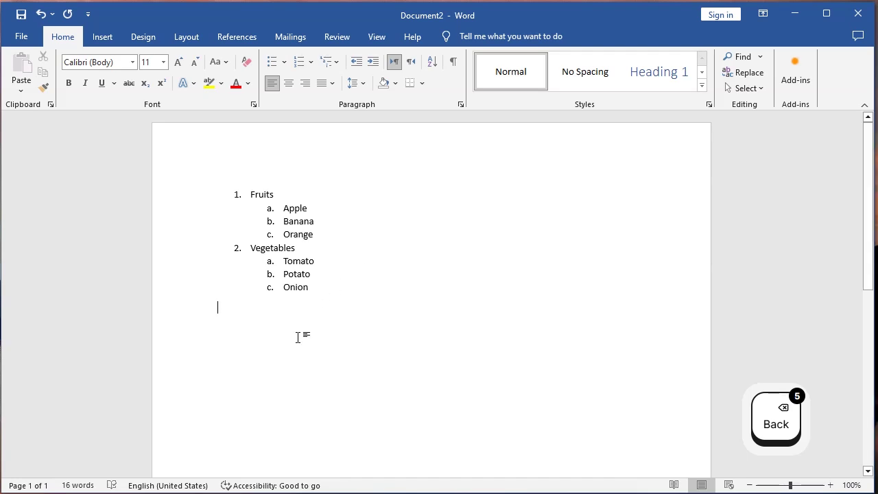
Clear the whole document and generate three sample paragraphs with =rand(3)
key("ctrl+a")
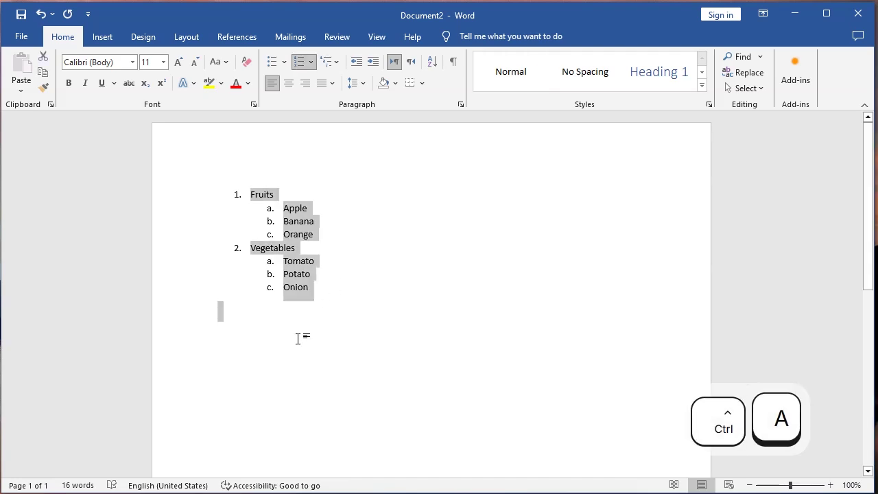
key("BackSpace")
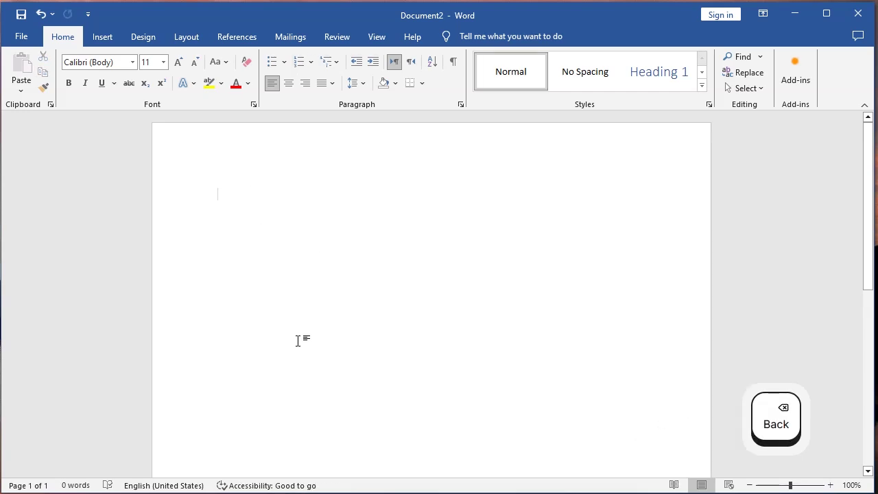
type("=rand")
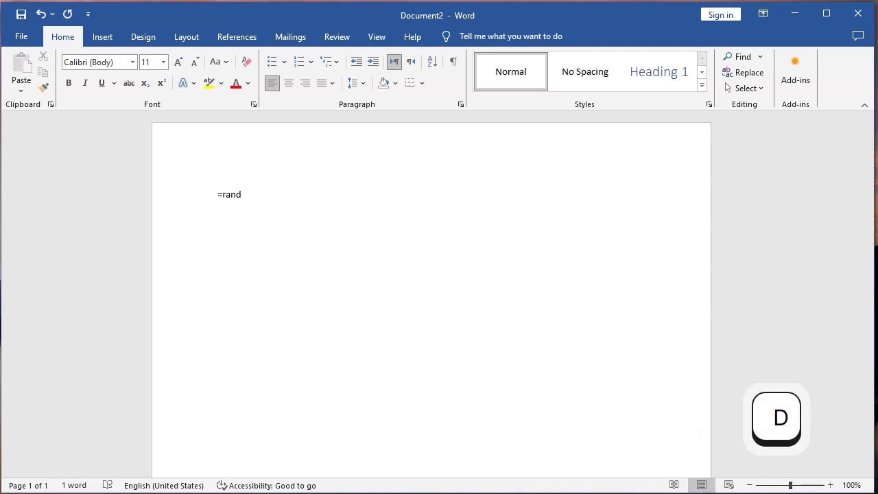
type("(")
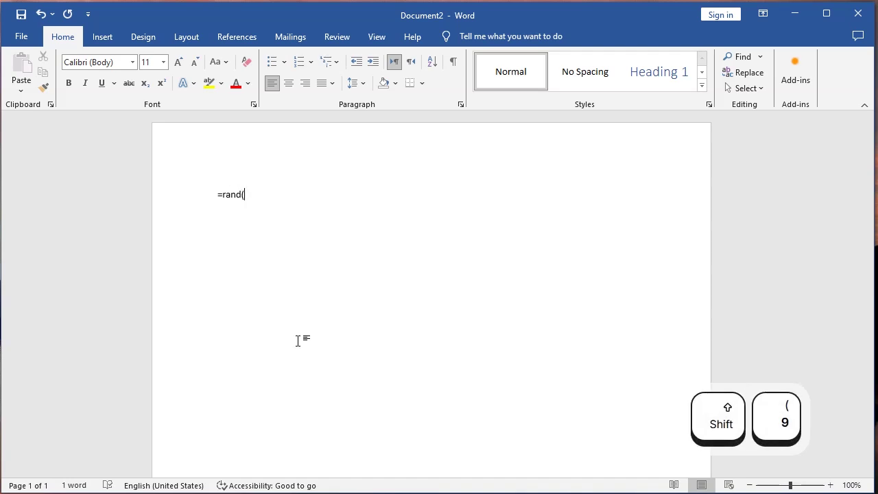
type("3")
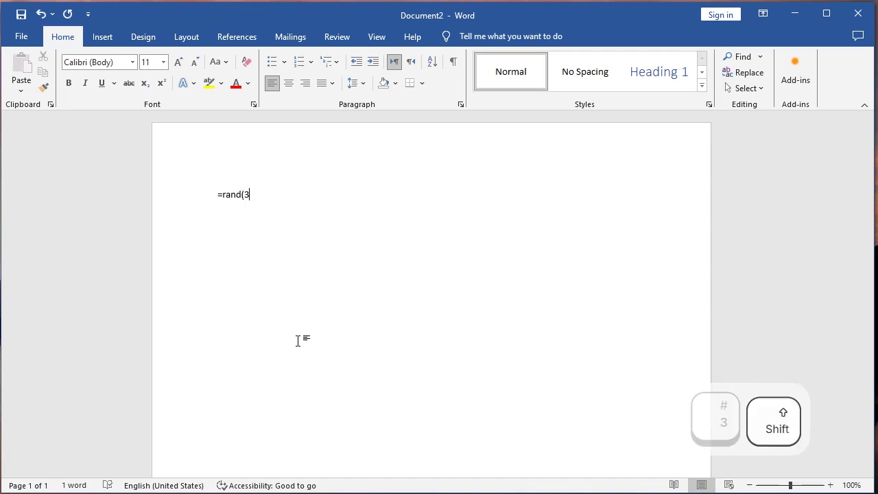
type(")")
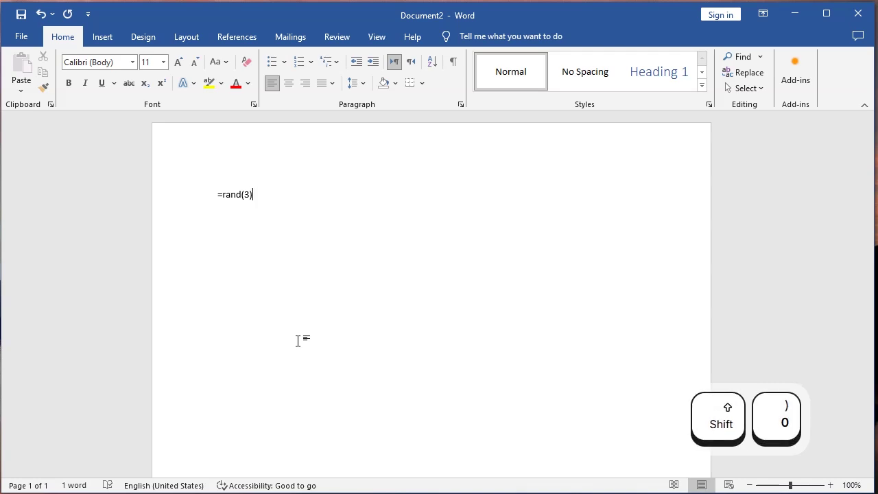
key("Return")
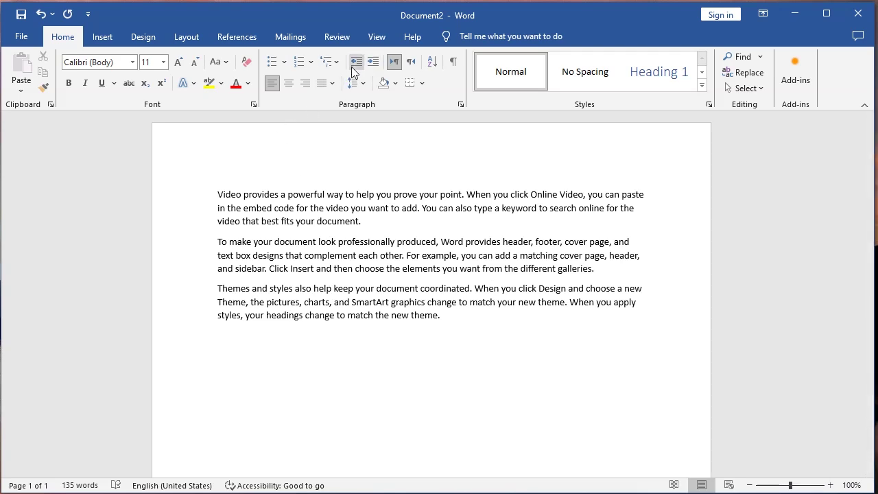
Increase the indent of the second paragraph by five levels, and decrease it by two levels
left_click_drag(599, 270, 218, 242)
left_click(373, 61)
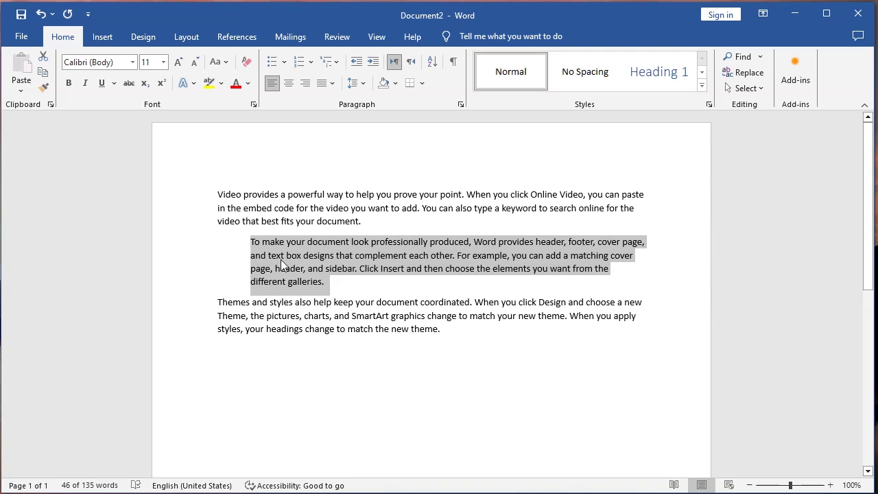
left_click(373, 62)
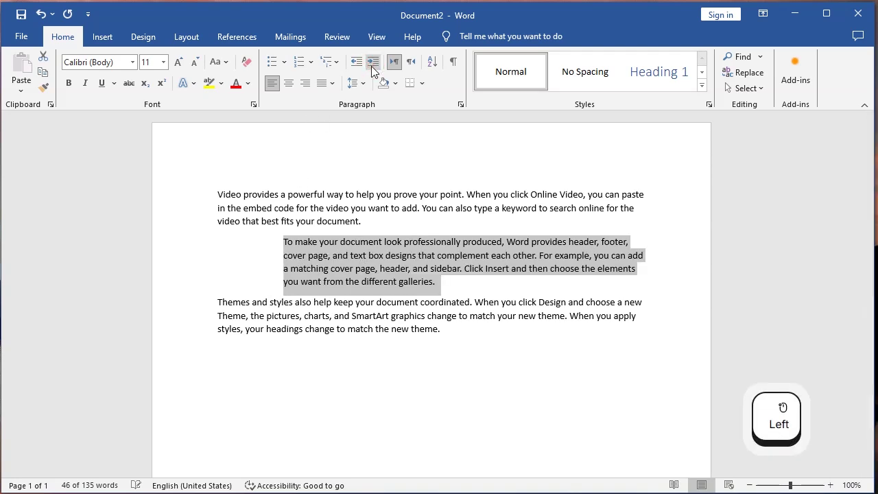
left_click(373, 62)
left_click(373, 63)
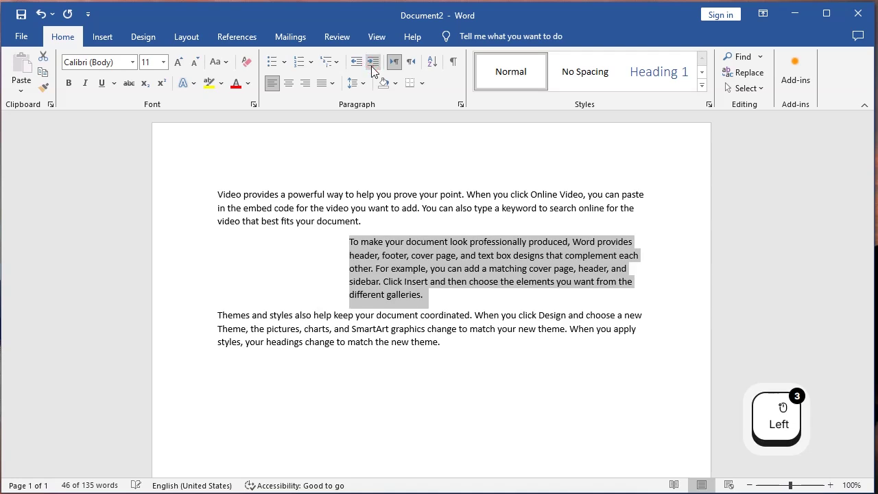
left_click(373, 63)
left_click(356, 63)
left_click(356, 63)
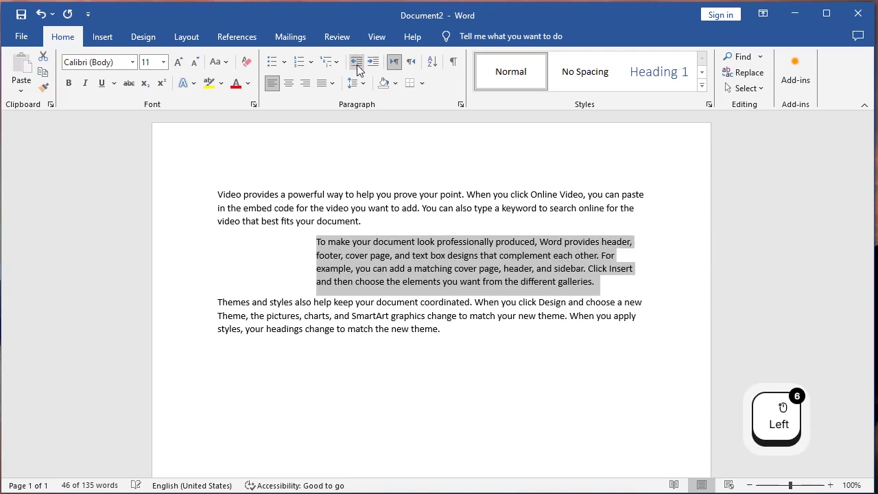
Decrease the second paragraph's indent by two more levels, and increase the third paragraph's indent by two levels
left_click(357, 64)
left_click(357, 63)
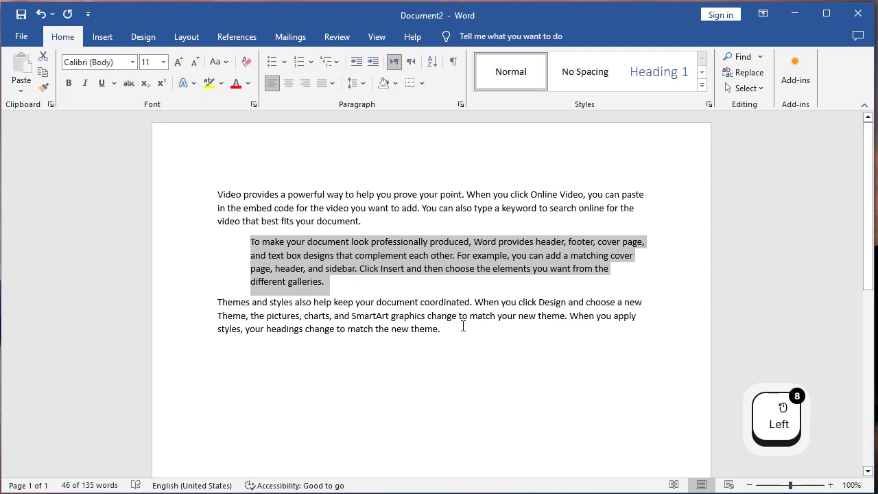
left_click_drag(459, 328, 223, 299)
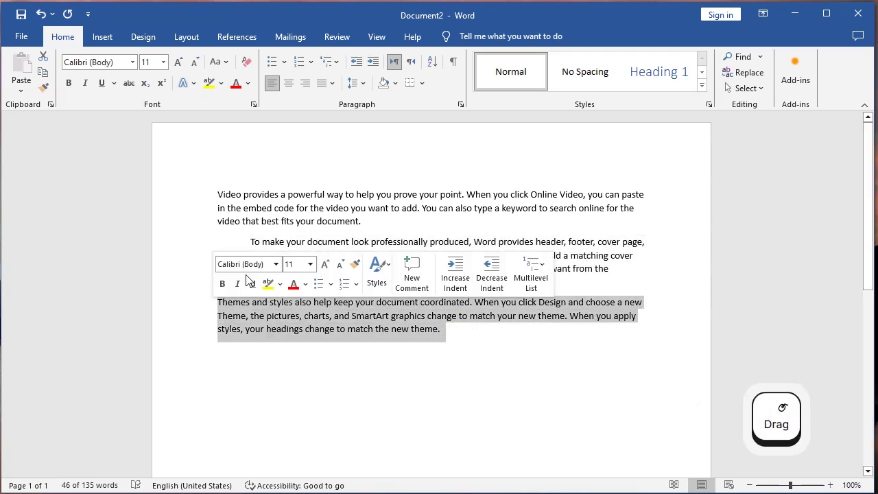
left_click(373, 62)
left_click(374, 65)
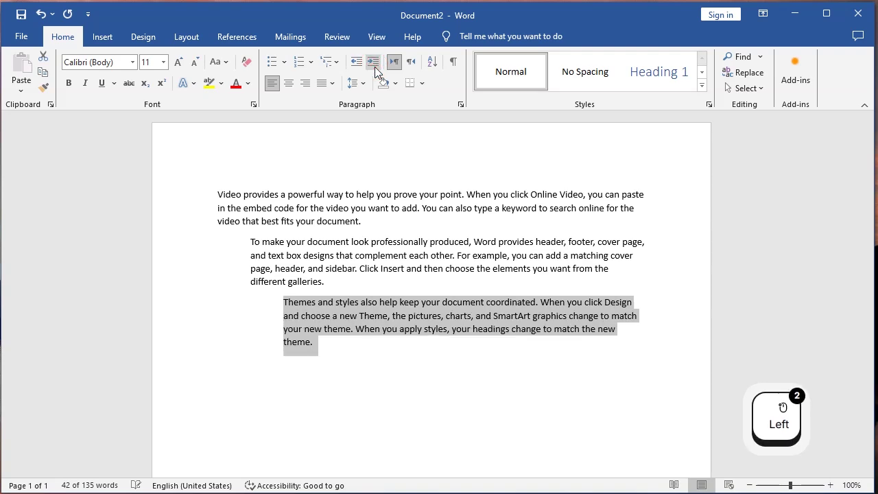
Delete the third paragraph and undo the deletion
left_click(319, 353)
left_click_drag(323, 349, 285, 303)
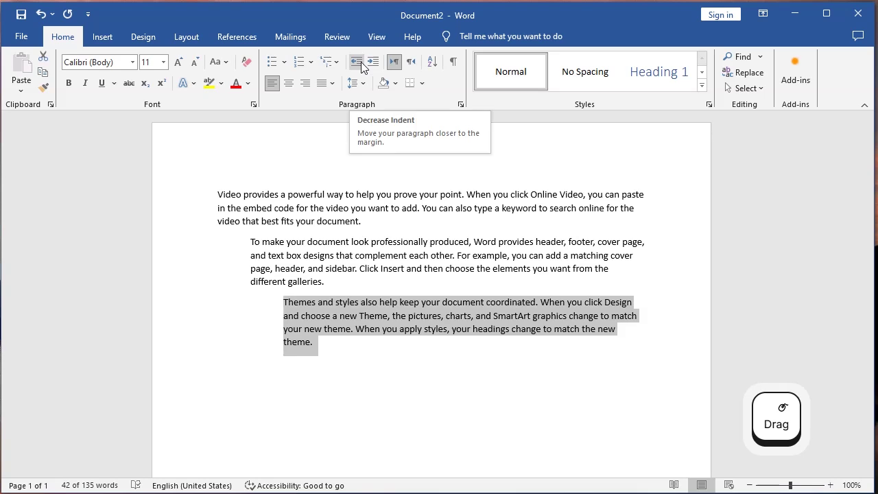
left_click(281, 304)
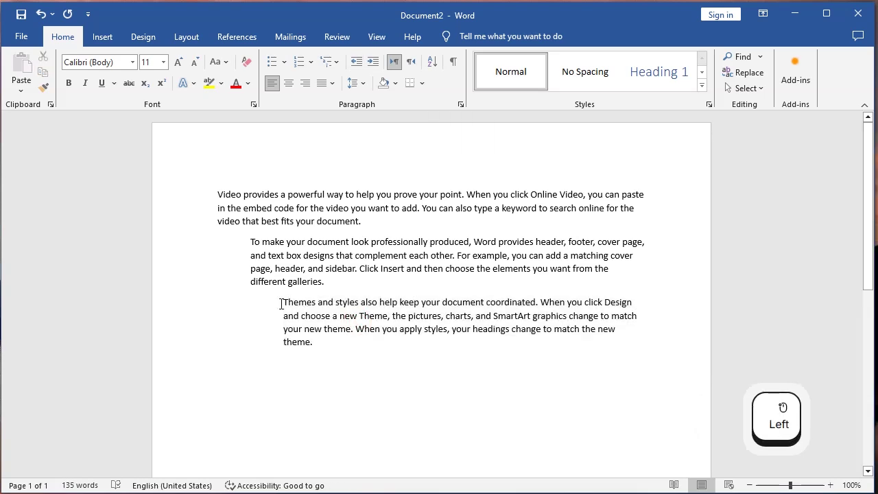
left_click_drag(282, 304, 322, 354)
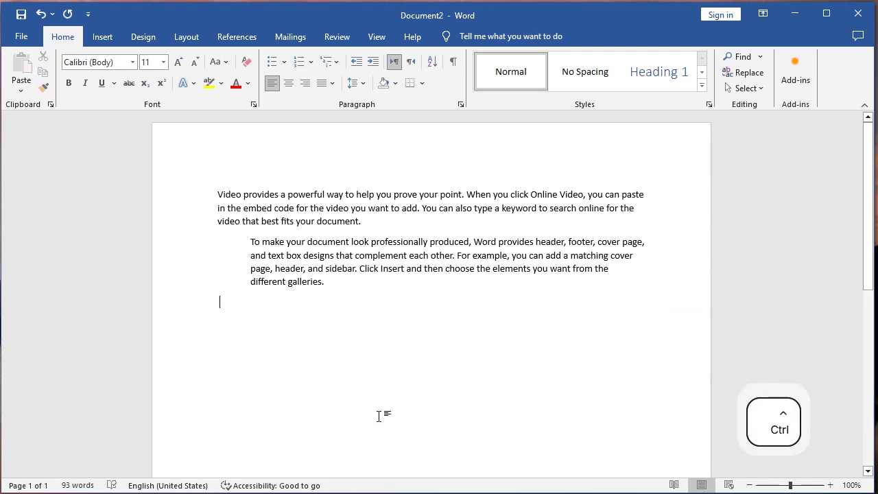
key("ctrl+z")
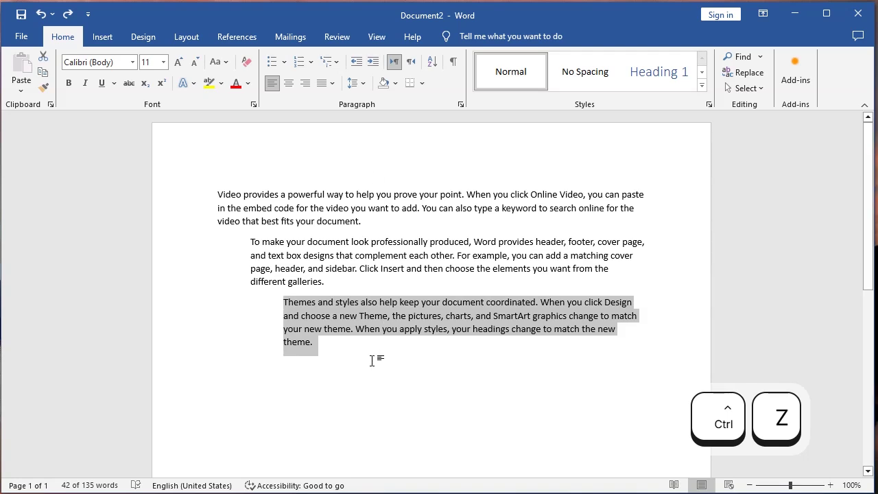
key("Left")
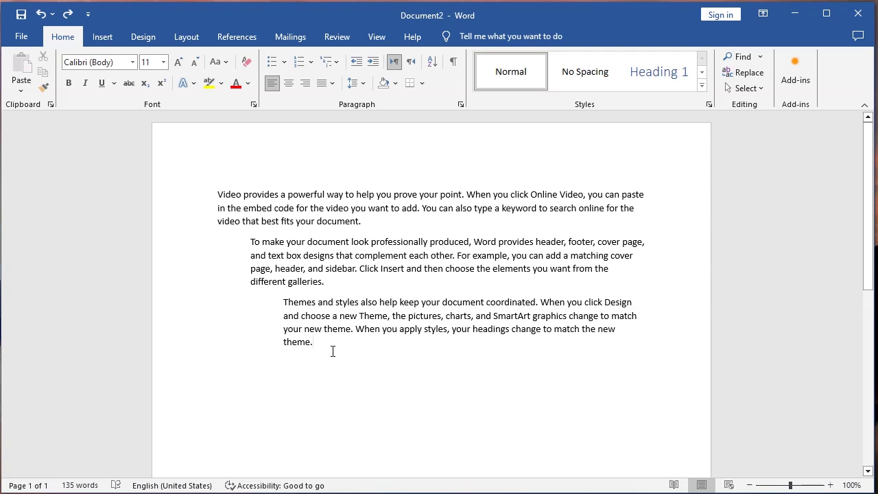
Clear all formatting from the three sample paragraphs
left_click_drag(332, 351, 210, 198)
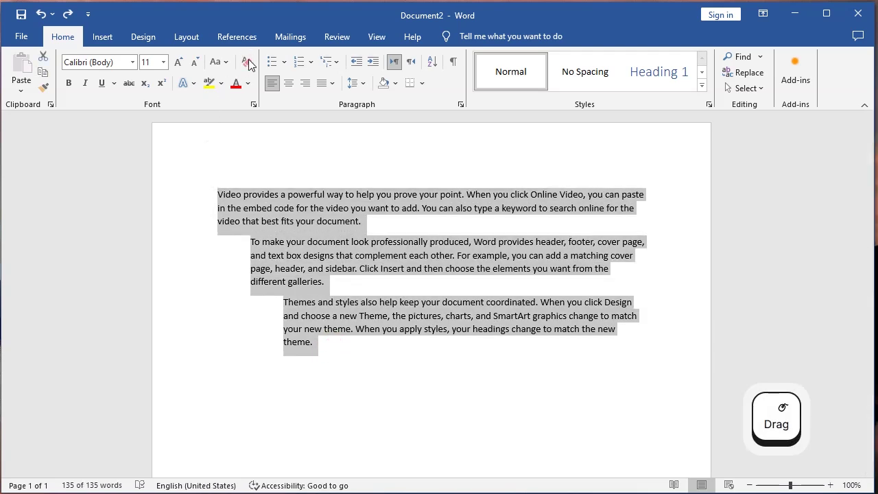
left_click(247, 61)
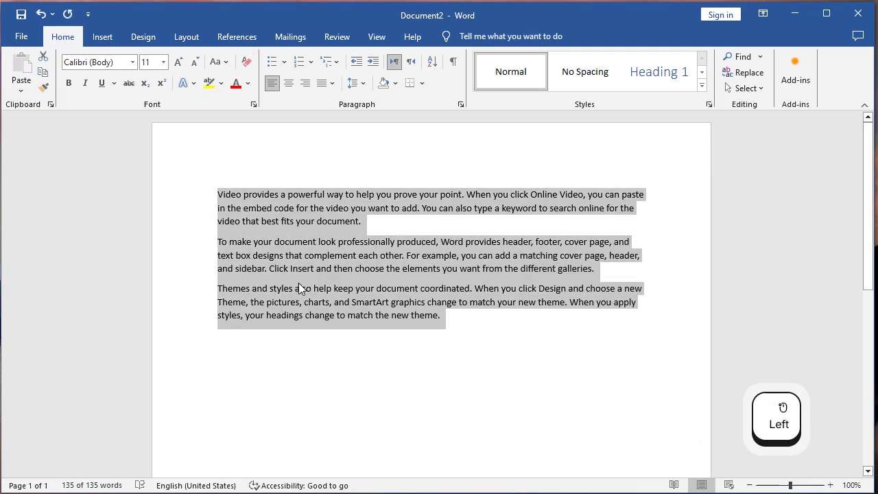
Set the third paragraph's text direction to right-to-left, and return it to left-to-right
left_click(399, 302)
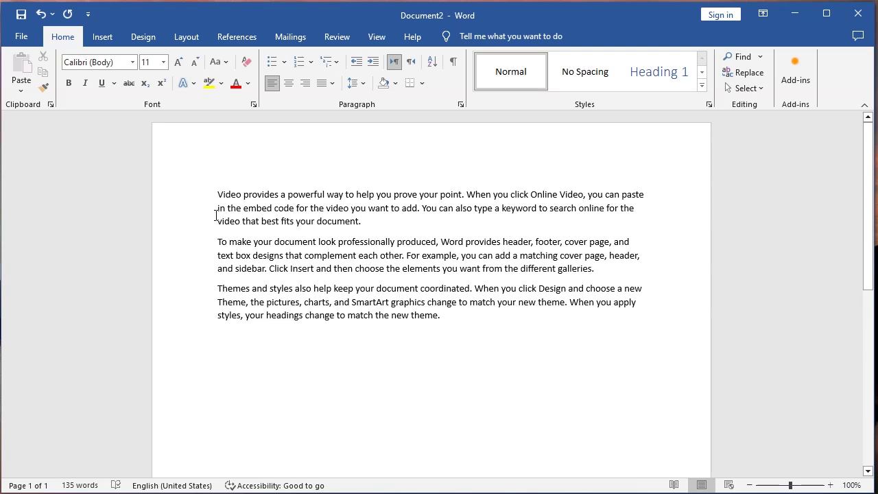
left_click(410, 62)
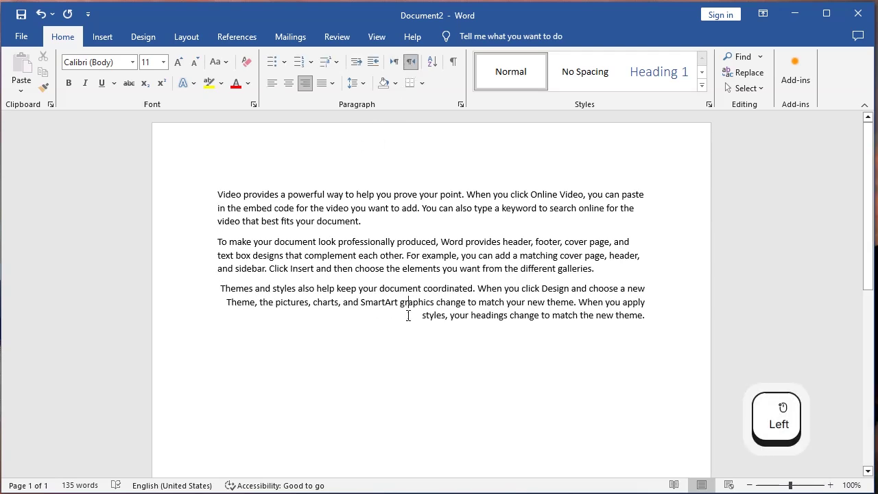
left_click(396, 64)
Add a right-to-left line below the third paragraph and enter the test text "vcvvcvvcvx" on it
left_click(462, 320)
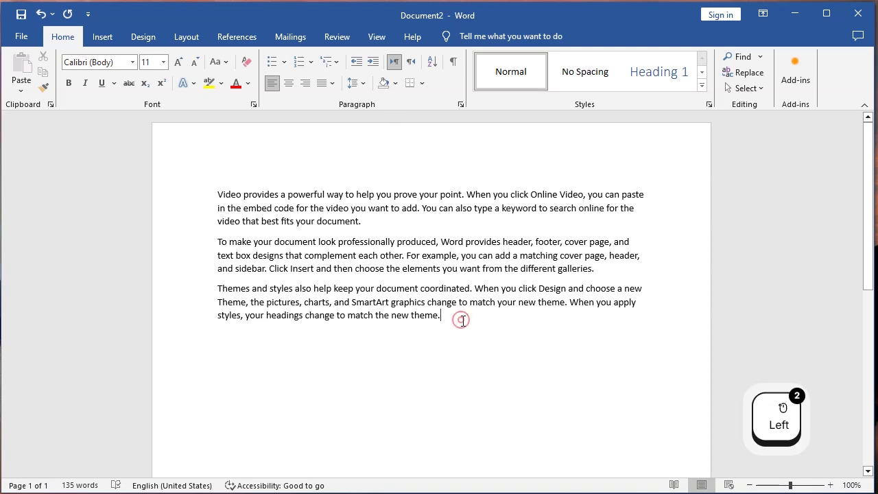
key("Return")
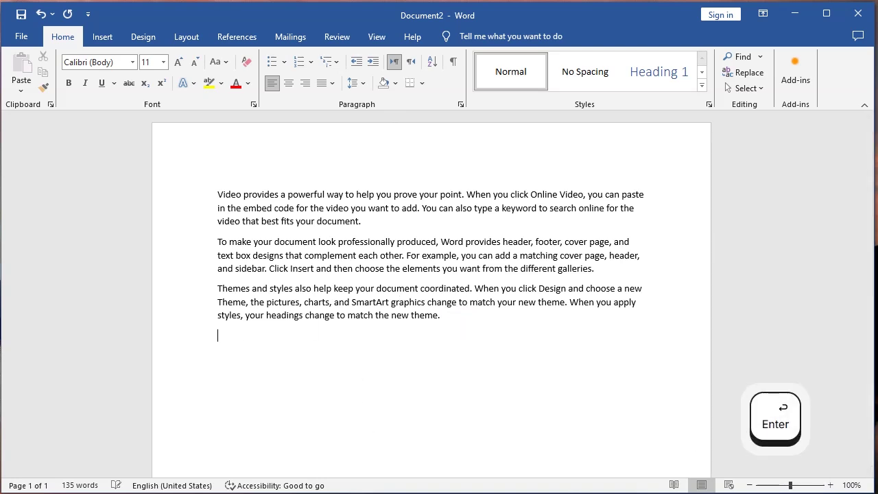
left_click(411, 62)
type("v")
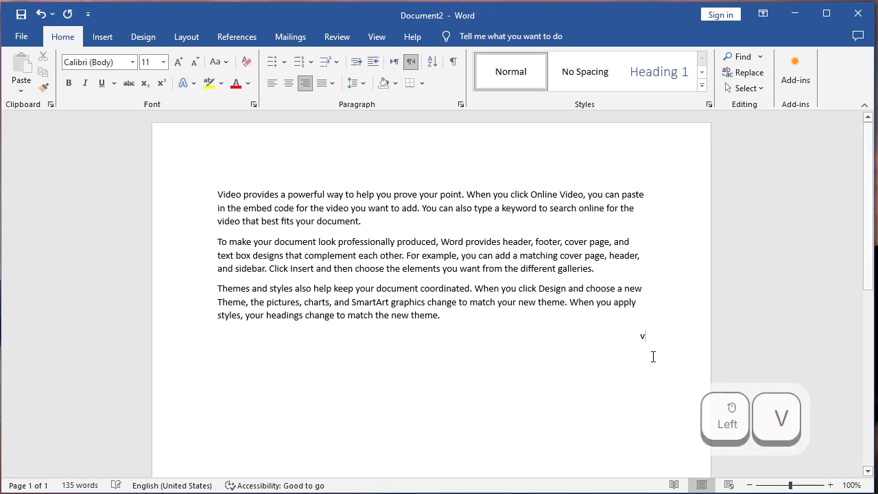
type("cvvcvvcvx")
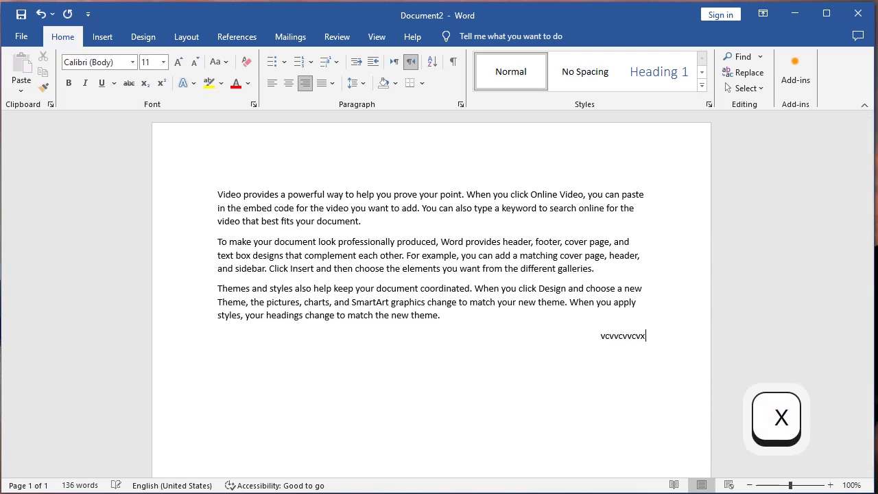
Erase the test text on the last line and enter "Align" there as left-to-right text
left_click(626, 335)
double_click(624, 339)
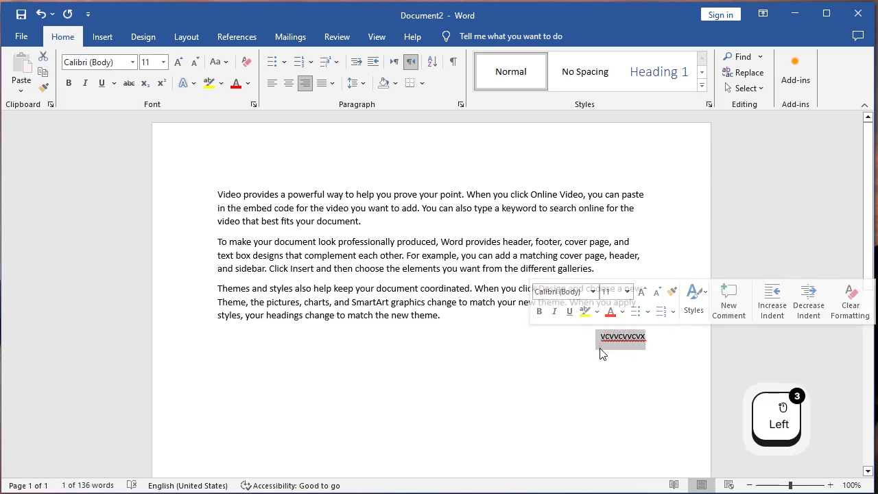
key("BackSpace")
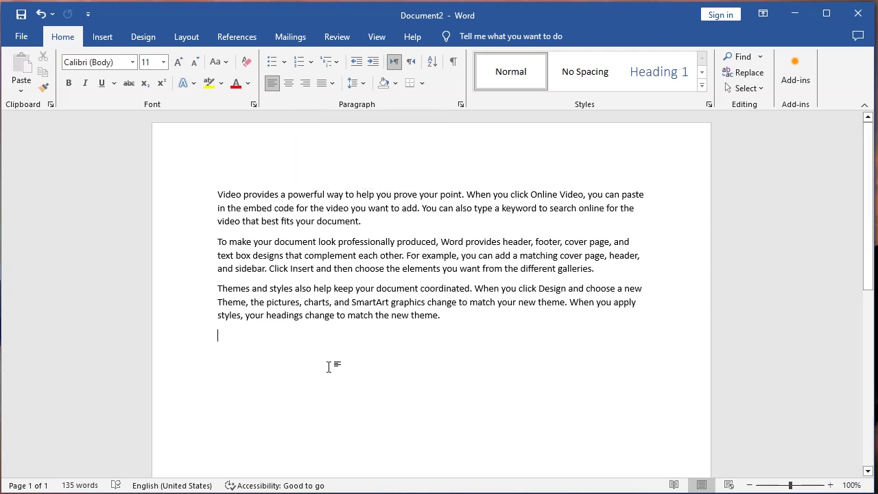
type("Align")
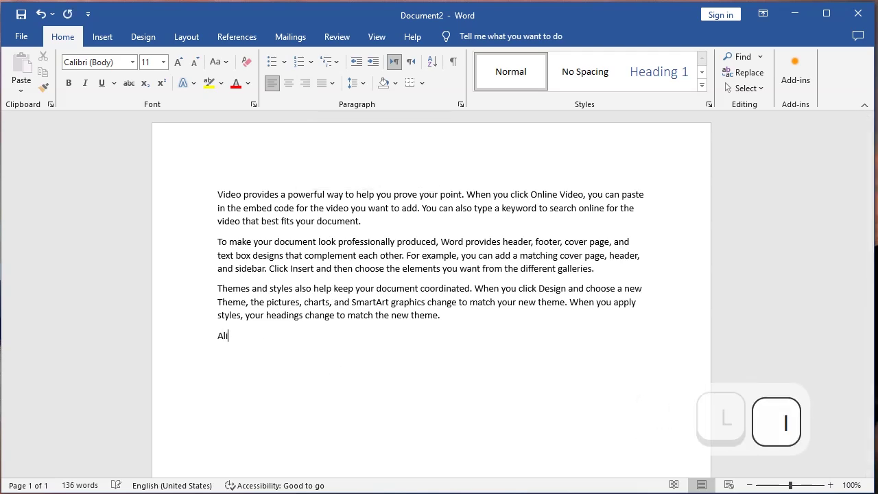
Try center and right alignment on the word "Align", and restore its left alignment
double_click(225, 336)
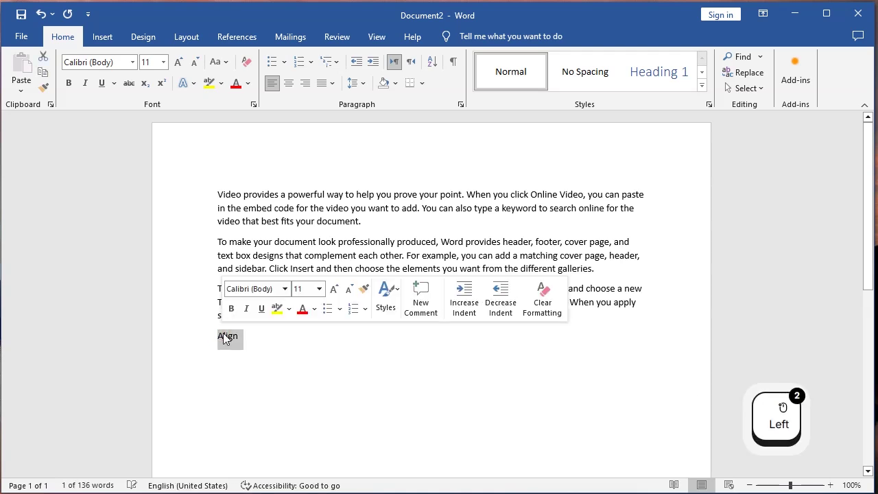
left_click(288, 83)
left_click(305, 83)
left_click(272, 83)
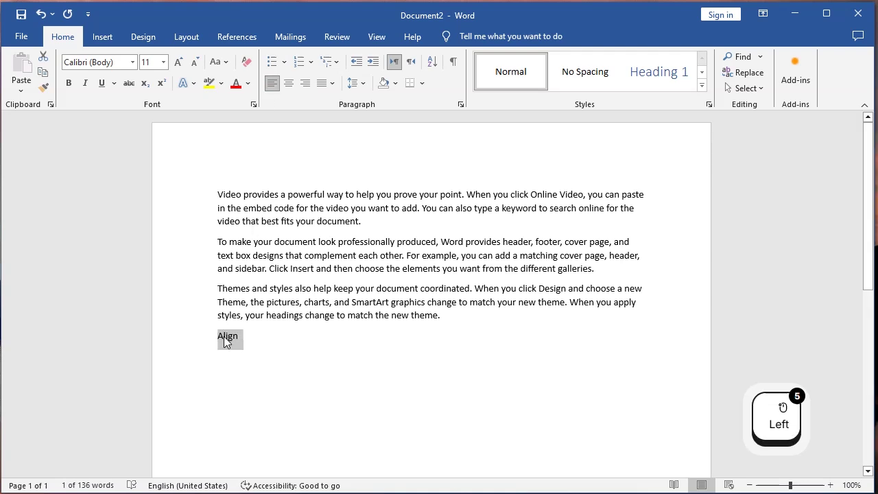
Select the three sample paragraphs, leaving out the "Align" line, and justify them
left_click(487, 308)
left_click(331, 83)
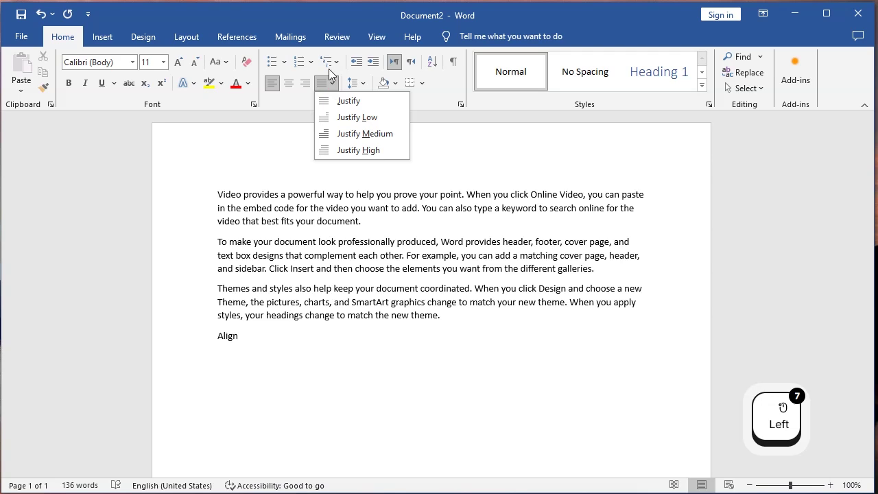
left_click(289, 299)
left_click_drag(465, 316, 225, 192)
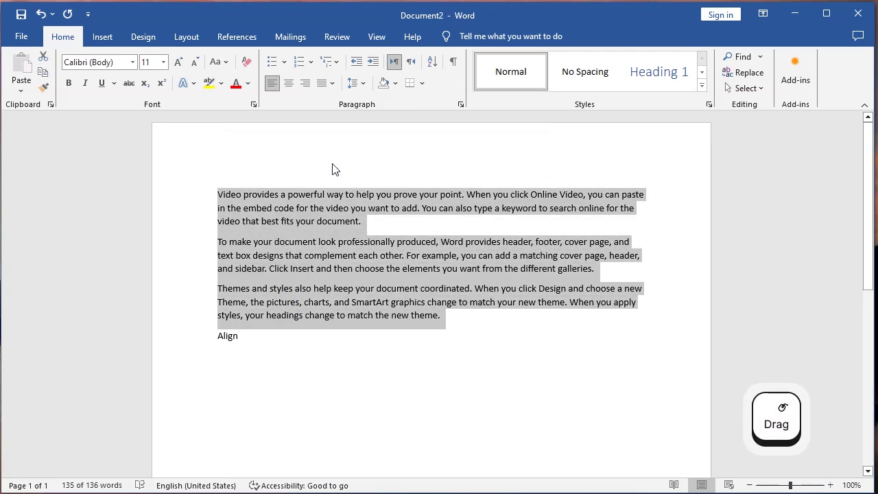
left_click(333, 83)
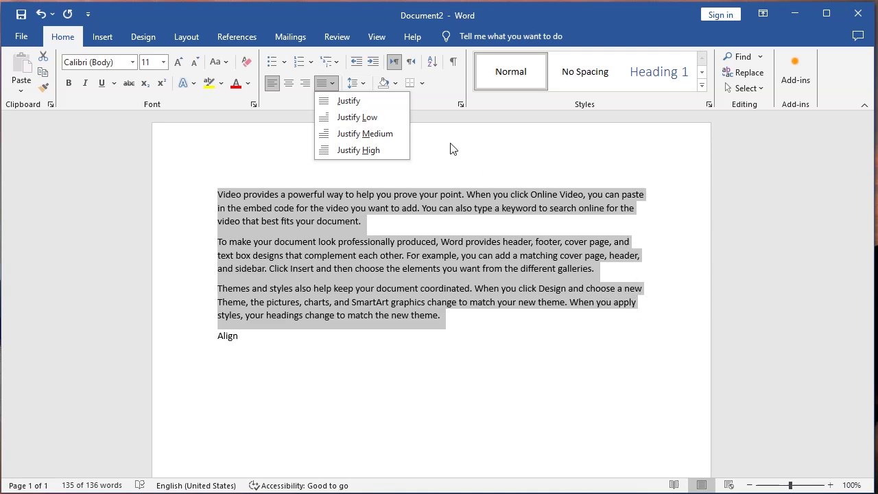
left_click(377, 105)
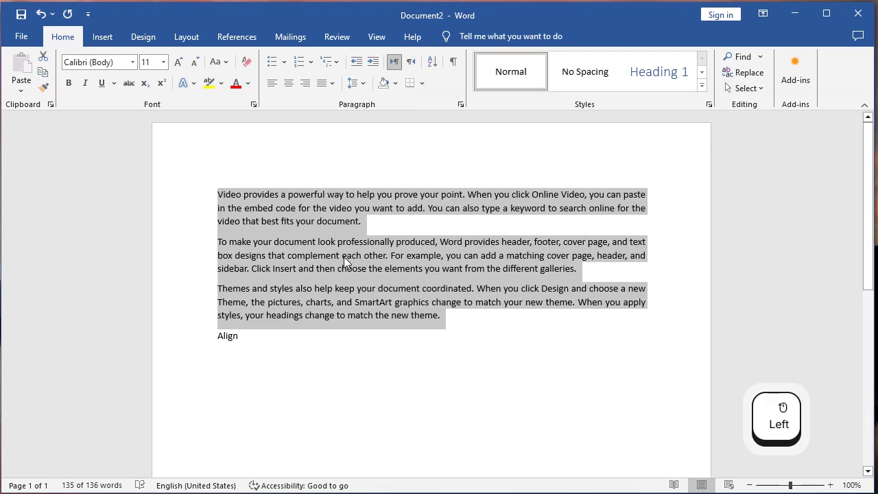
Try the Justify Low, Justify Medium and Justify High options on the three selected paragraphs
left_click(327, 85)
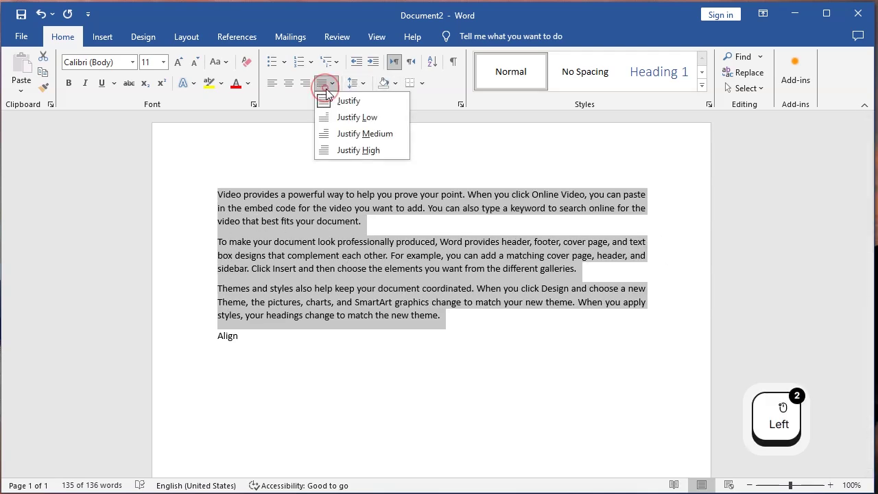
left_click(352, 120)
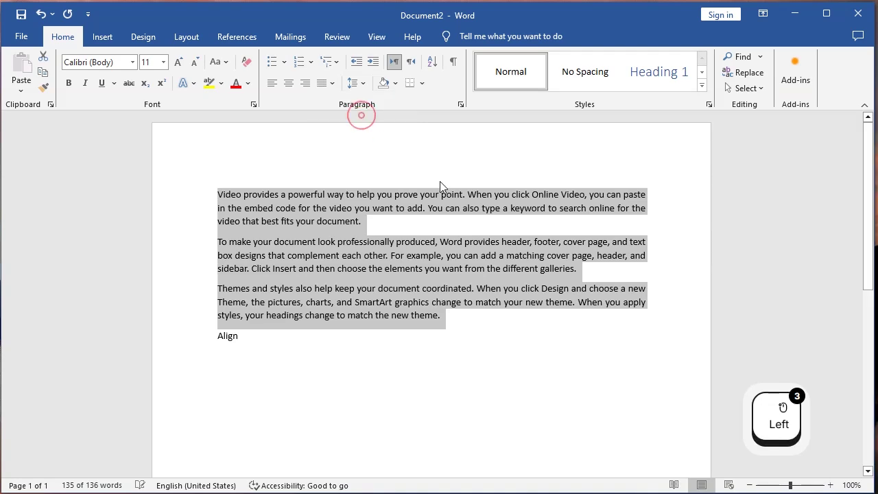
left_click(334, 87)
left_click(359, 134)
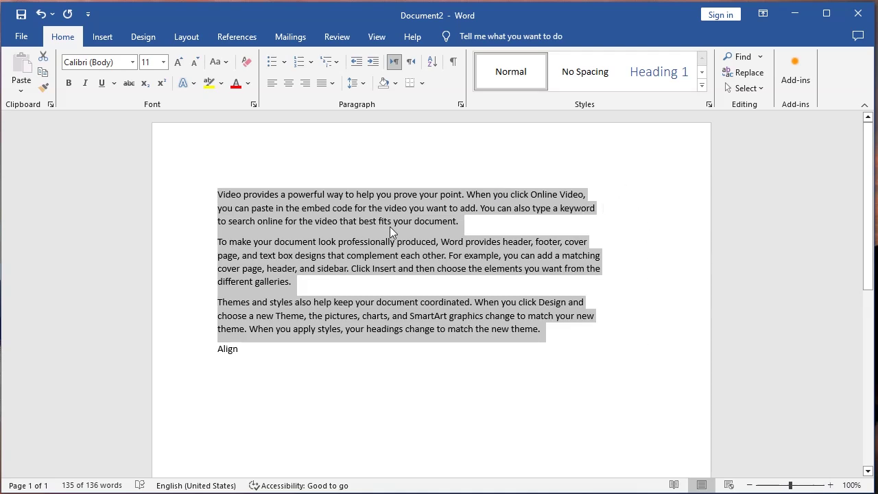
left_click(333, 84)
left_click(343, 152)
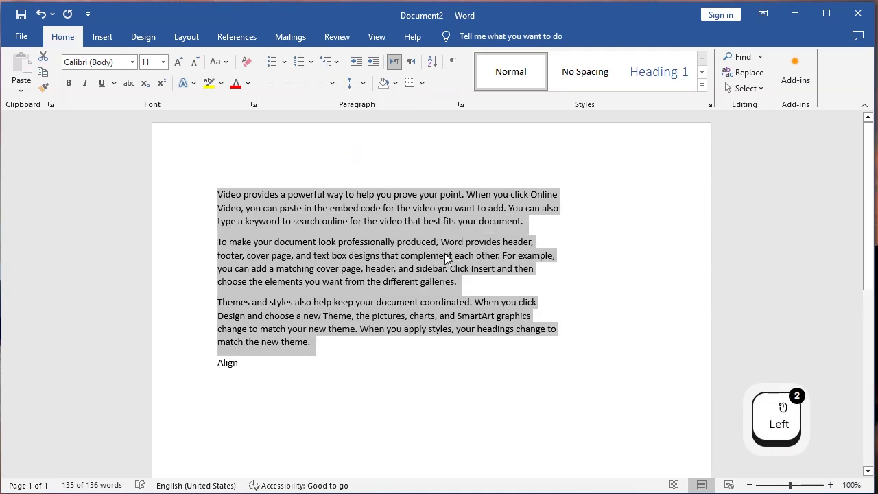
Return the three selected paragraphs to plain Justify, and clear all their formatting
left_click(332, 83)
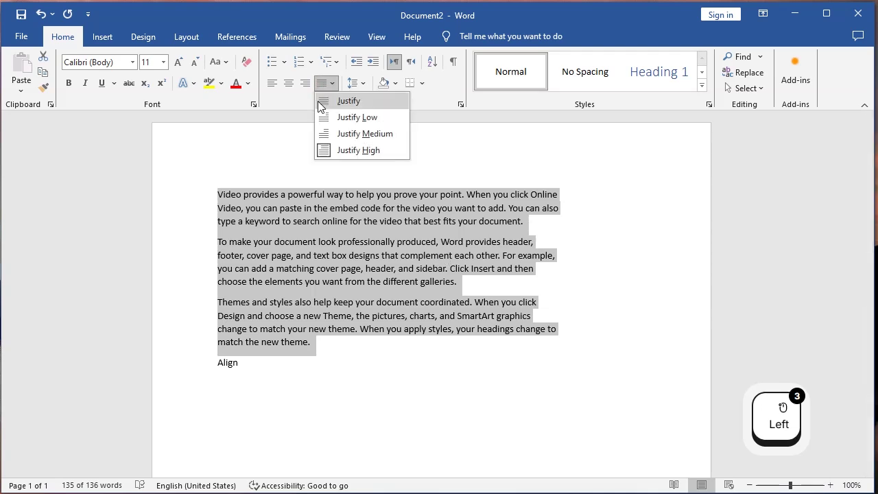
left_click(343, 101)
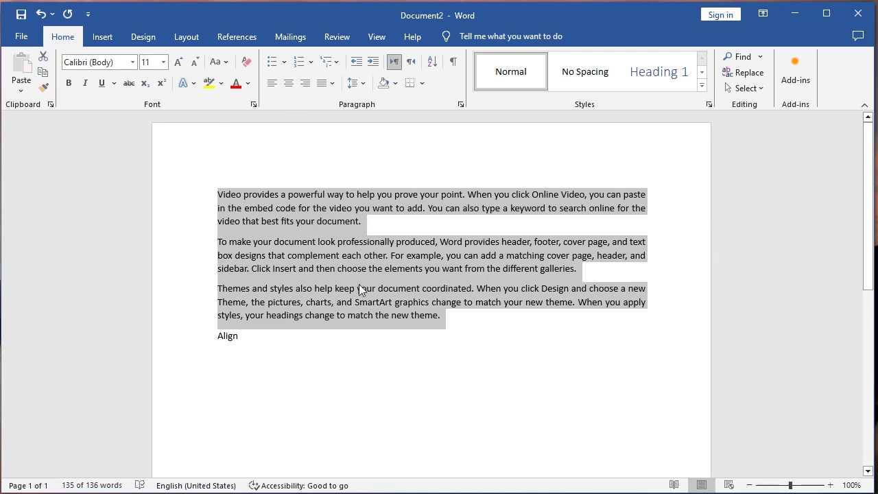
left_click(245, 64)
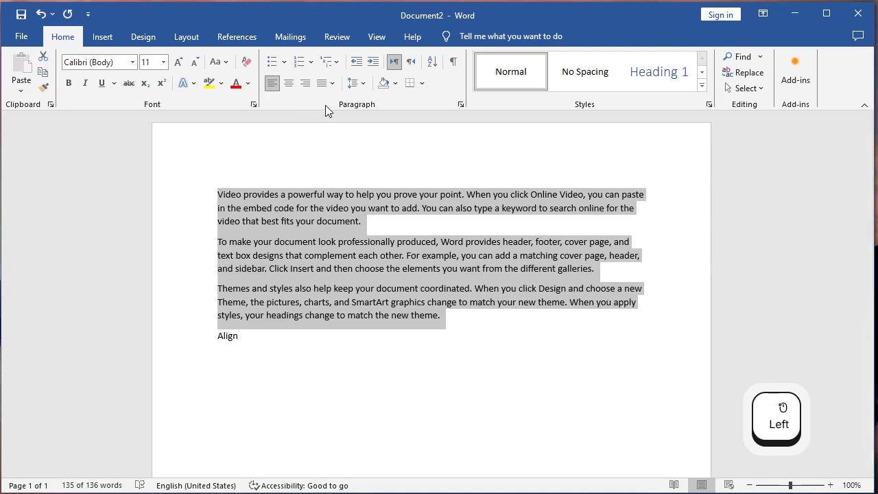
Try 1.5 line spacing on the three selected paragraphs, and clear their formatting again
double_click(356, 86)
left_click(356, 86)
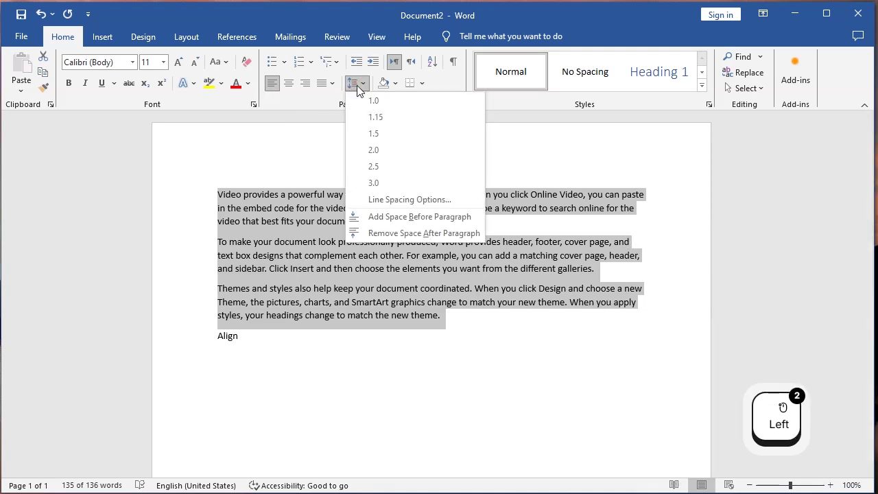
left_click(343, 29)
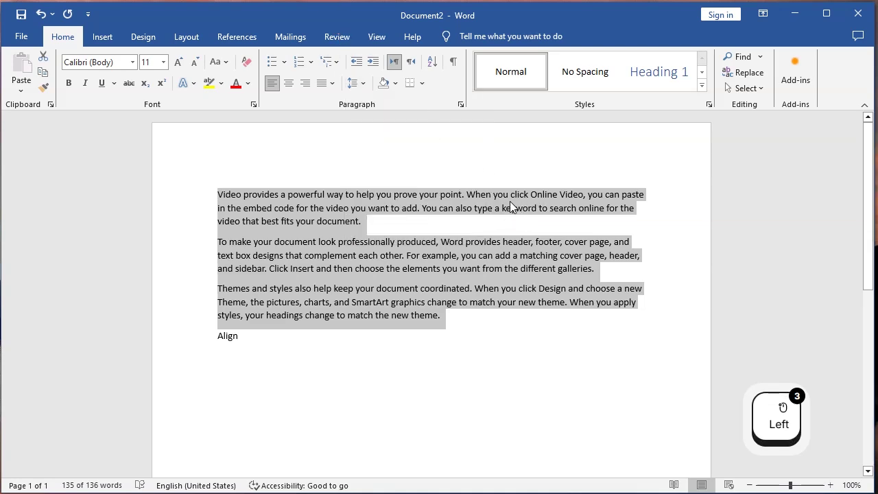
left_click(362, 85)
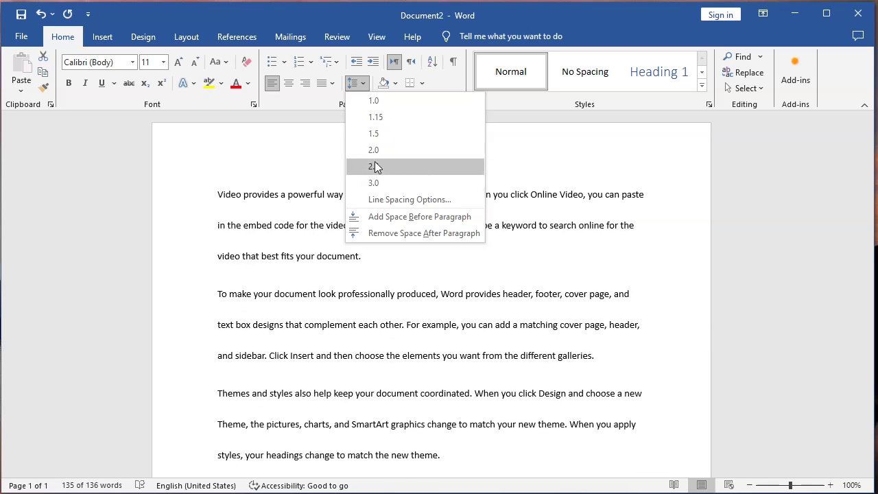
left_click(376, 134)
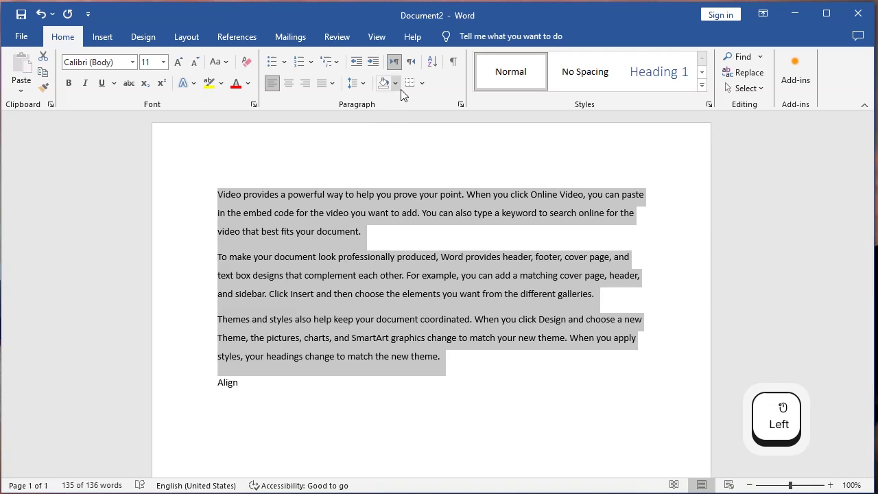
left_click(246, 63)
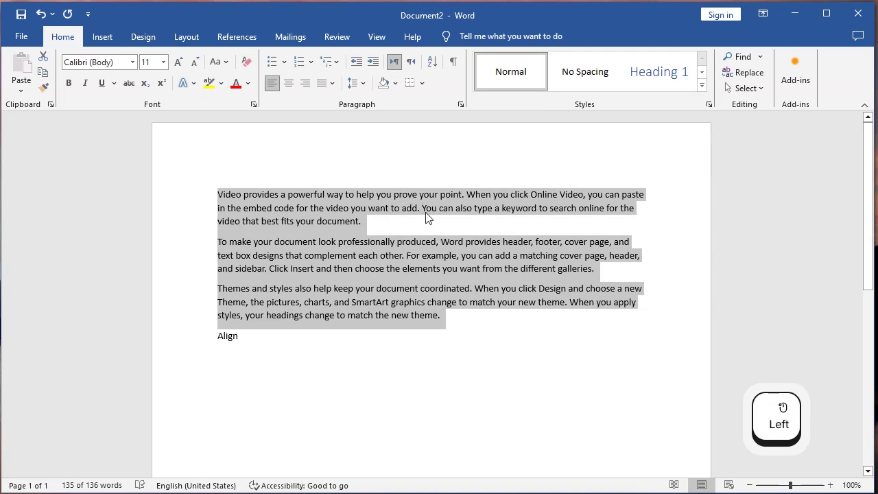
Delete the word "Align" below the three sample paragraphs
left_click(313, 303)
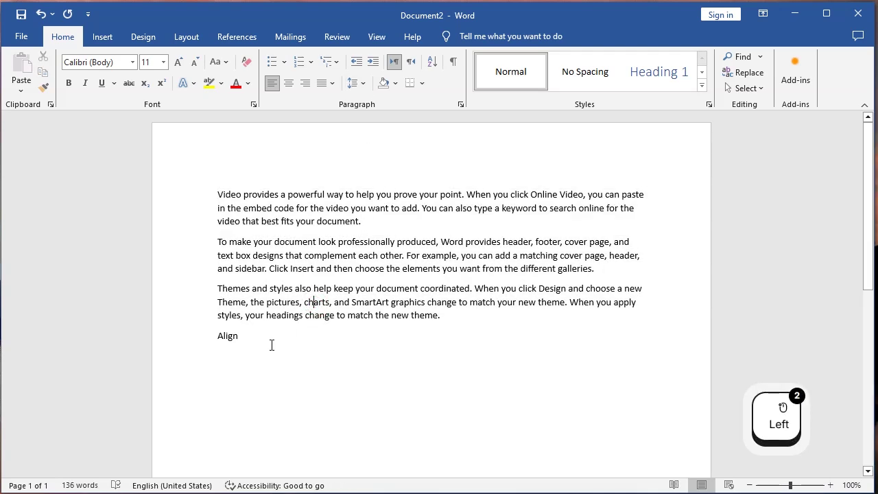
left_click_drag(238, 340, 218, 341)
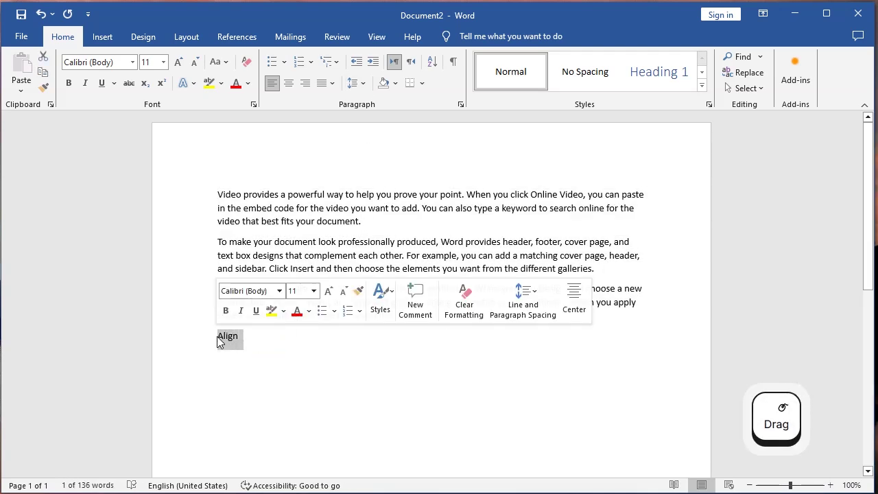
key("BackSpace")
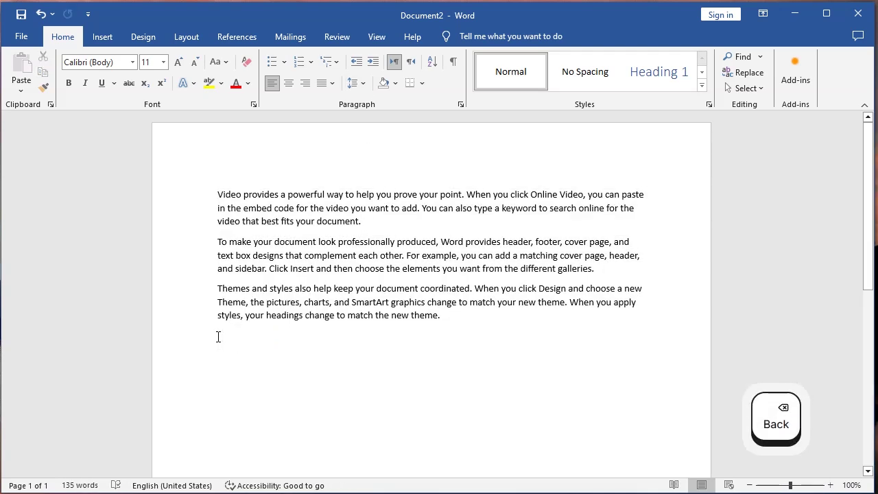
Select all three paragraphs and try the Add Space Before Paragraph option on them
left_click_drag(367, 221, 216, 188)
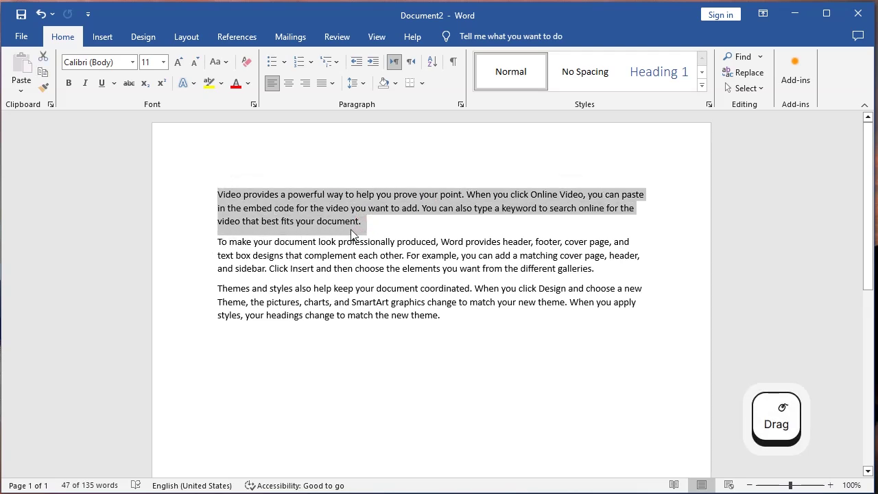
left_click_drag(594, 268, 217, 247)
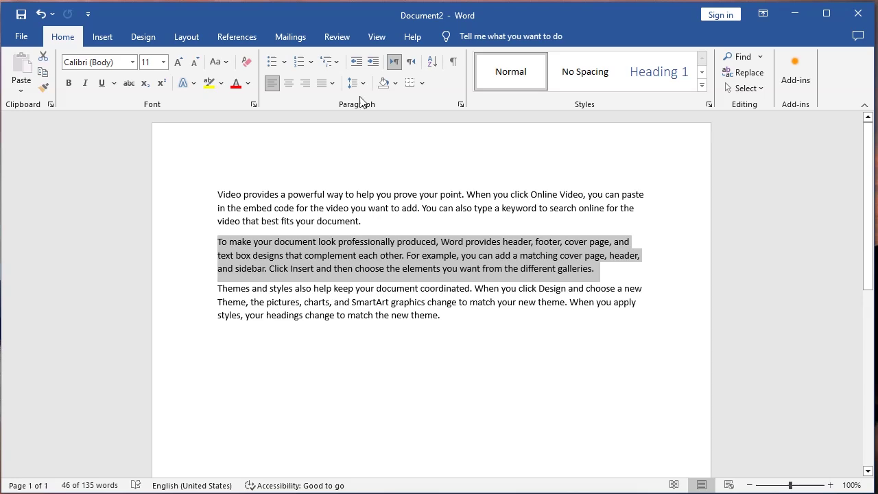
left_click(421, 315)
left_click_drag(450, 319, 219, 194)
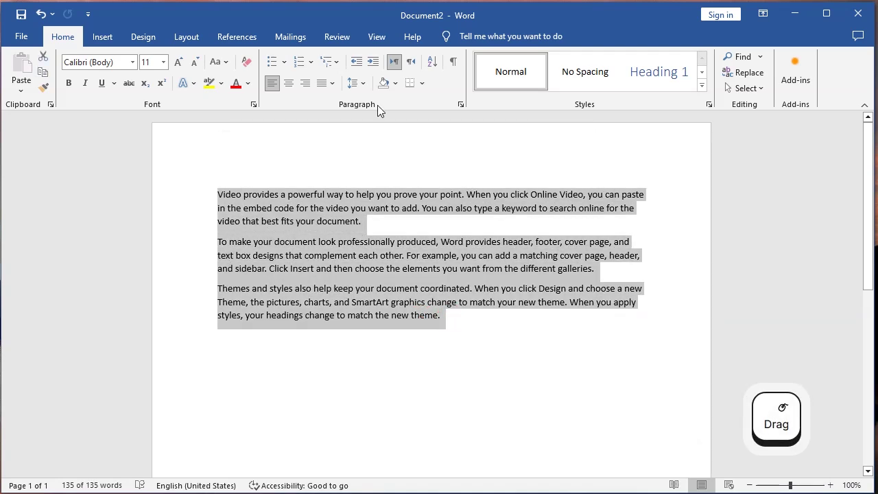
left_click(366, 84)
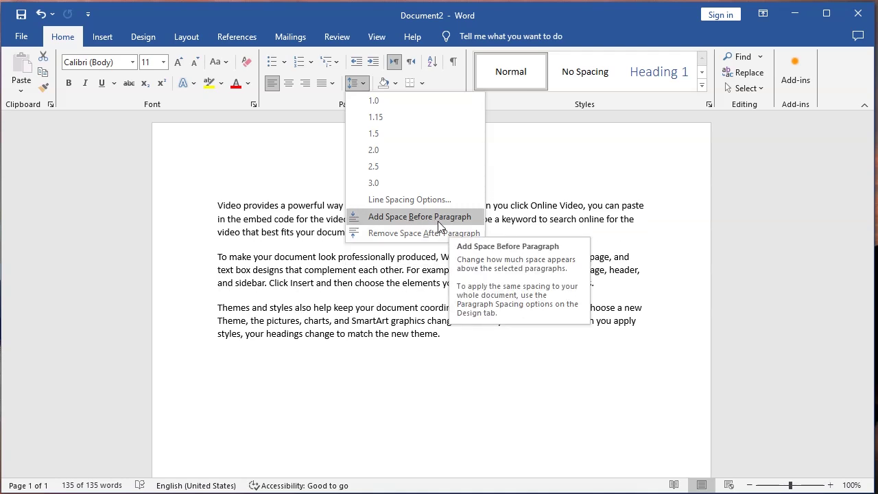
left_click(438, 217)
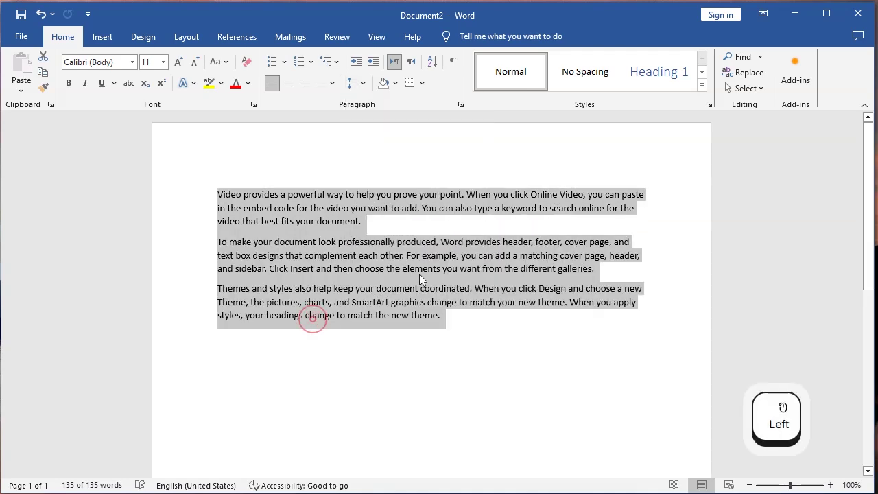
Select only the third paragraph, starting "Themes and styles", and add space before it
left_click(310, 318)
left_click_drag(450, 312, 233, 331)
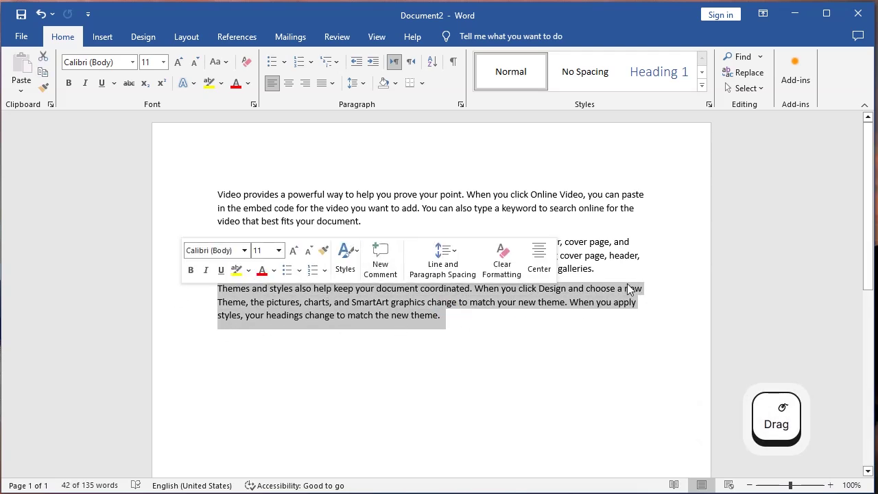
left_click(383, 83)
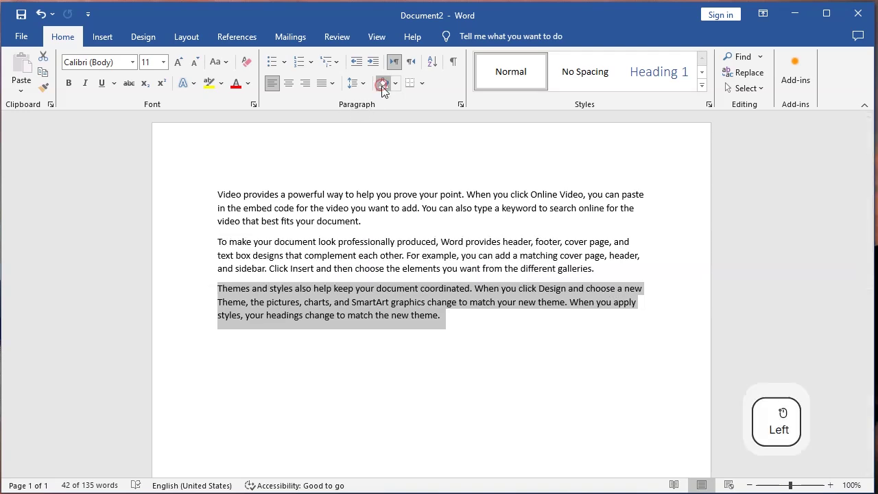
left_click(352, 83)
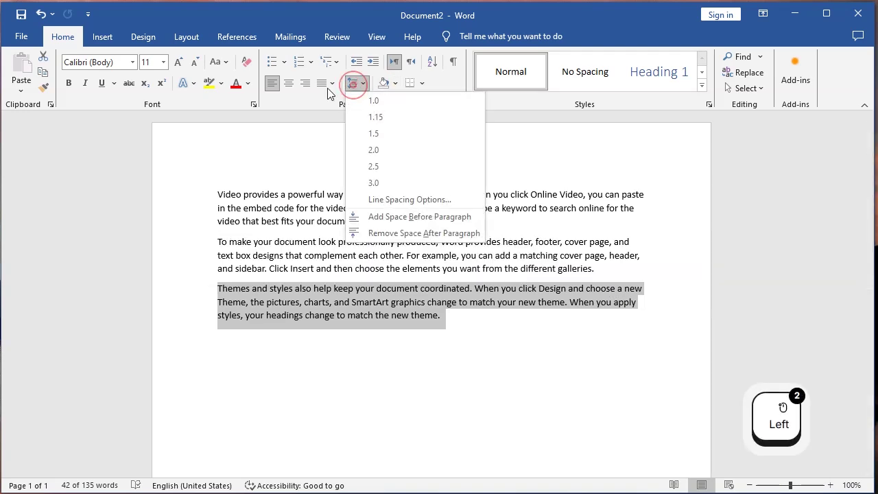
left_click(368, 217)
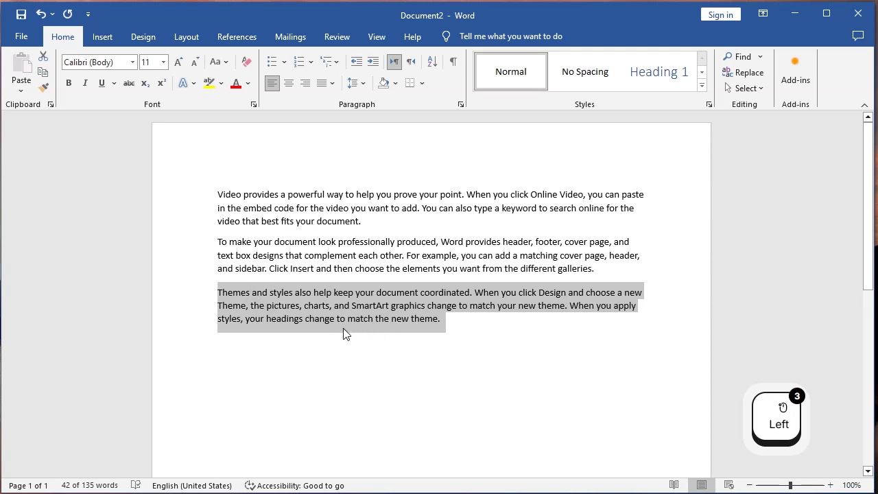
Check the space removal options for the third paragraph, and clear its formatting
left_click(355, 85)
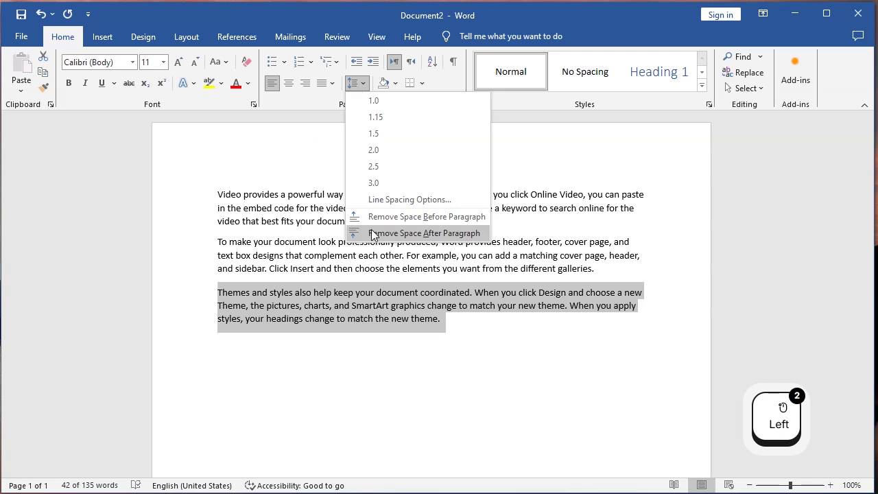
left_click(408, 222)
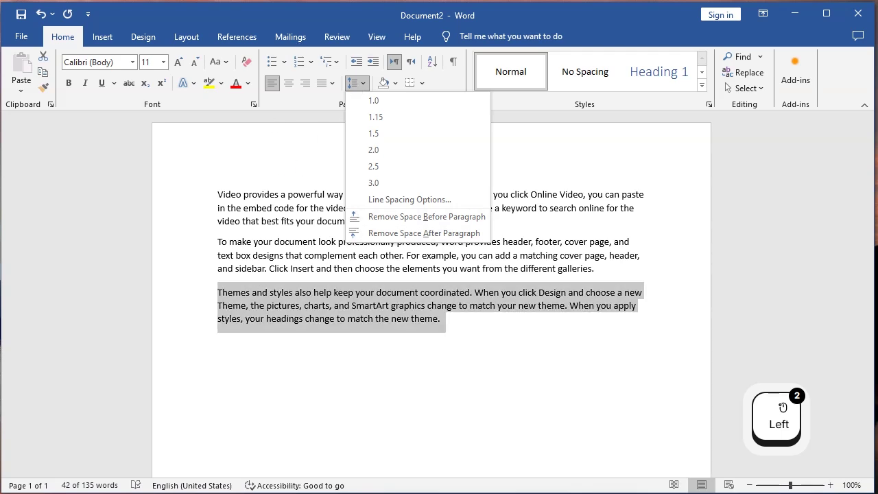
left_click(218, 65)
left_click(244, 67)
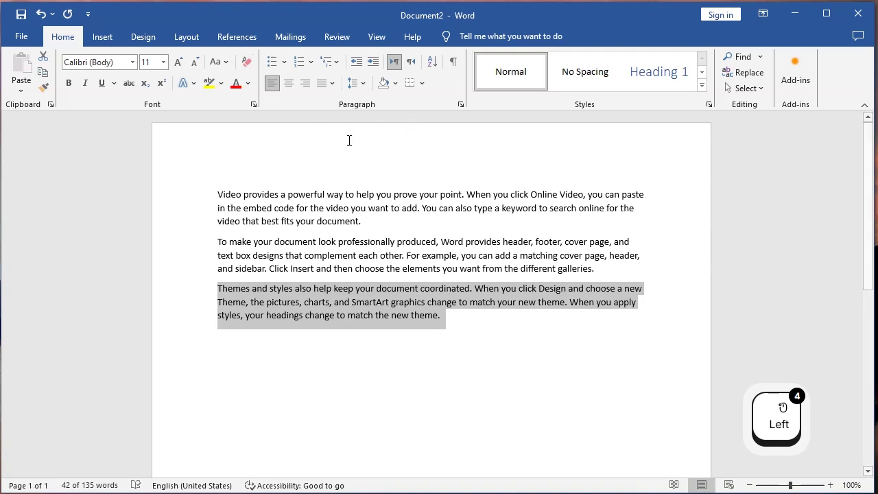
Apply light blue shading from the standard colors to the third paragraph, and deselect it
left_click(398, 85)
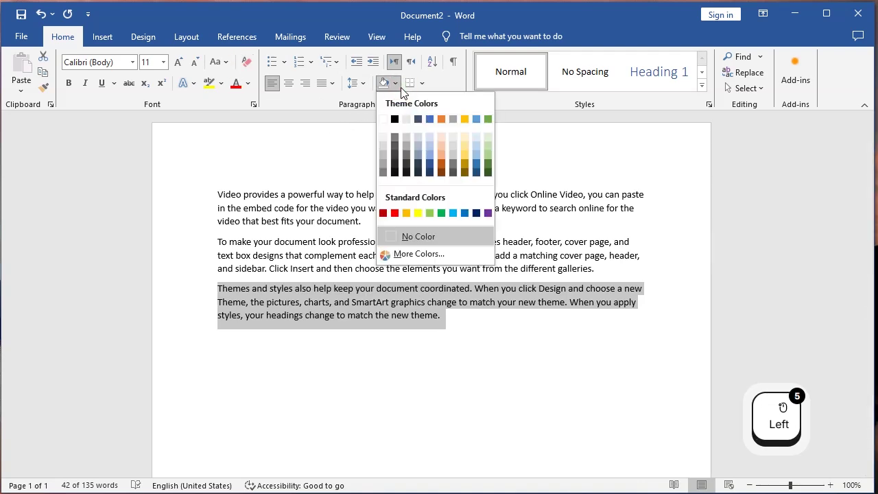
left_click(251, 271)
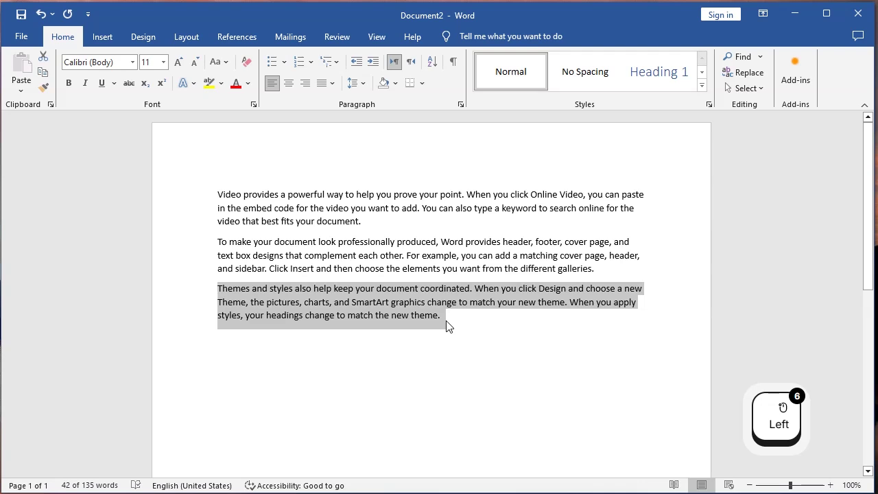
left_click(397, 85)
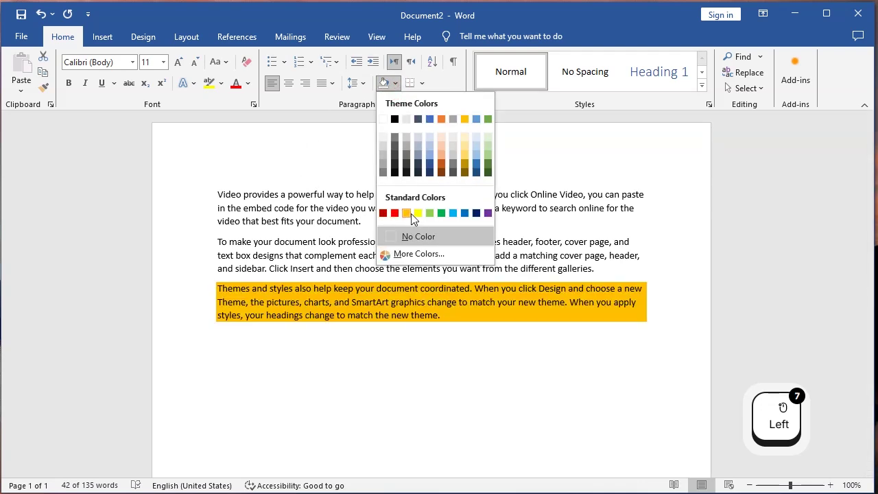
left_click(452, 214)
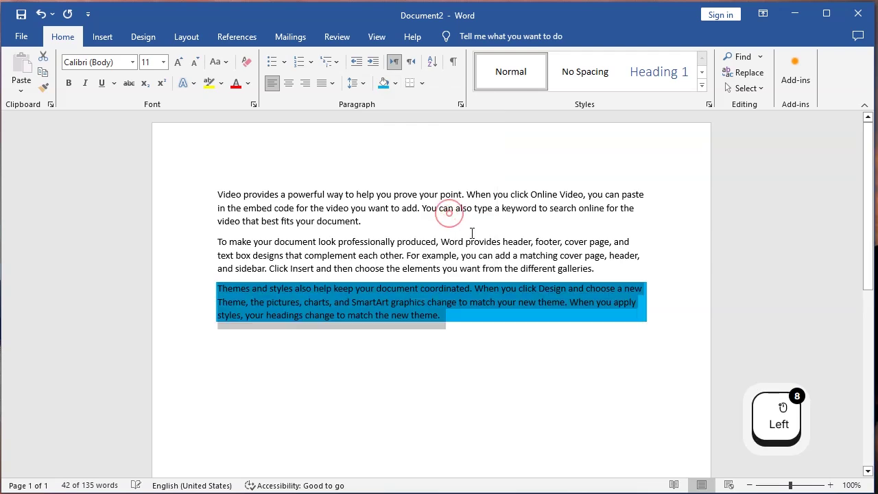
left_click(460, 268)
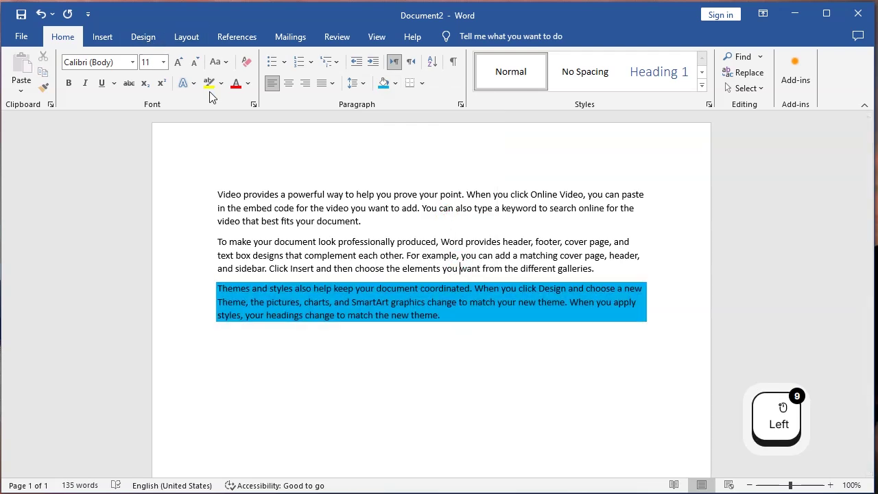
Highlight the text of the second paragraph, starting "To make your document", in dark gray
left_click_drag(604, 269, 220, 241)
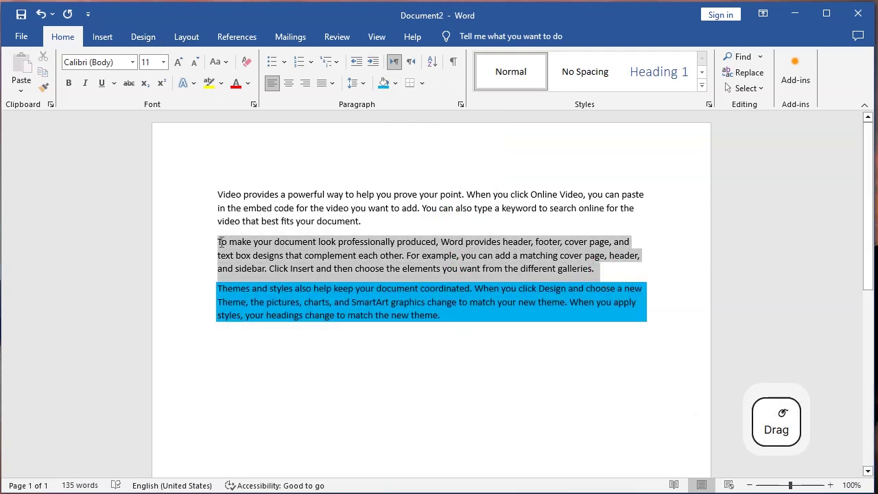
left_click(220, 83)
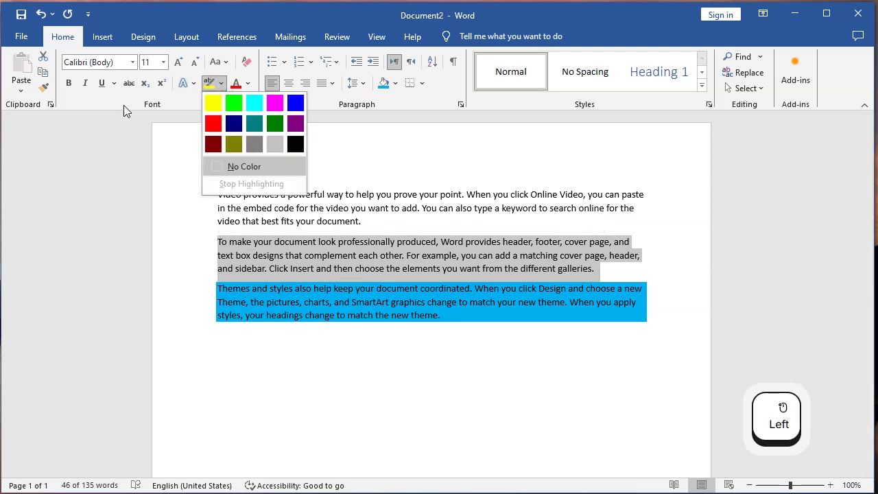
left_click(248, 145)
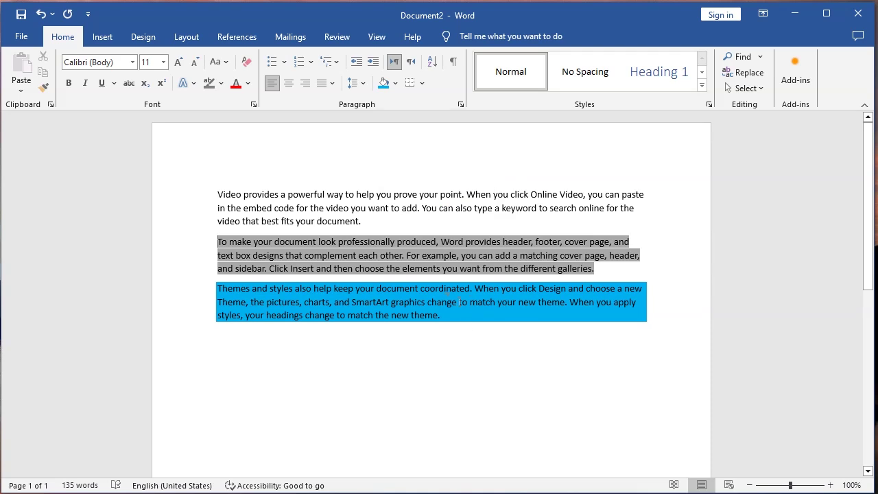
Select the second and third paragraphs together and clear their formatting
left_click_drag(459, 323, 218, 237)
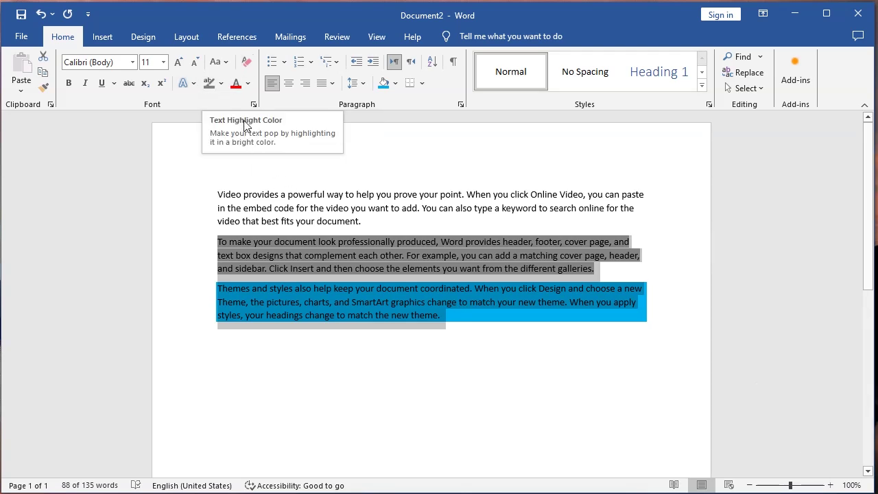
left_click(261, 124)
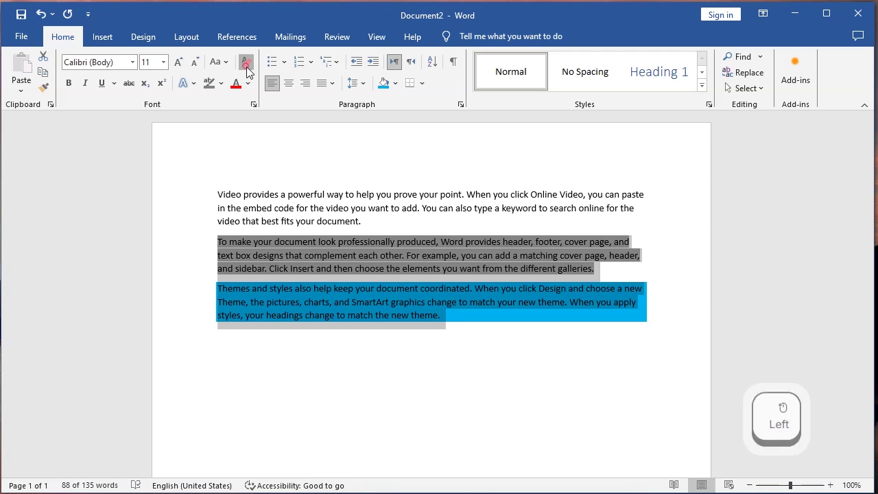
left_click(388, 332)
left_click_drag(391, 321, 220, 289)
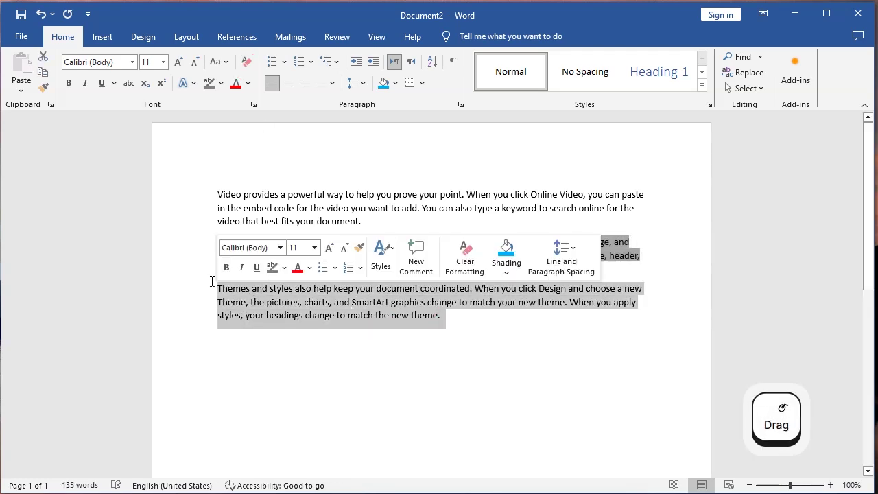
left_click(477, 290)
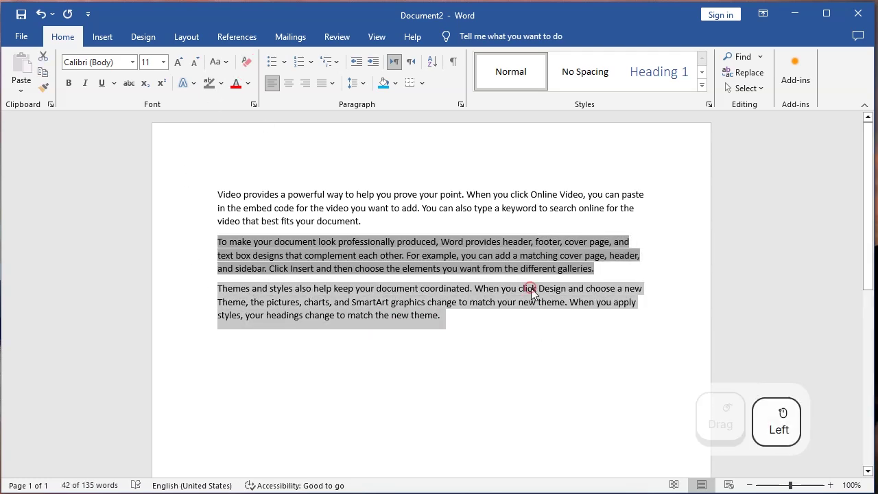
Remove the text highlight from the second paragraph by setting it to No Color
left_click_drag(602, 268, 219, 241)
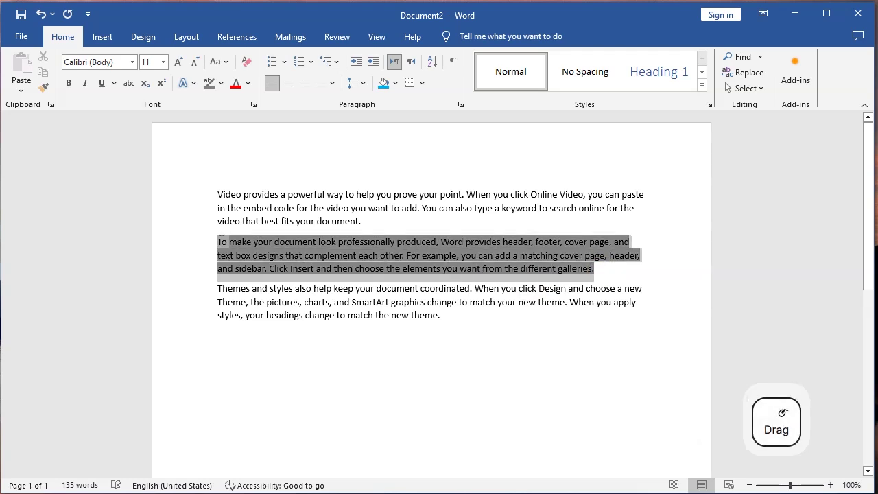
left_click(221, 83)
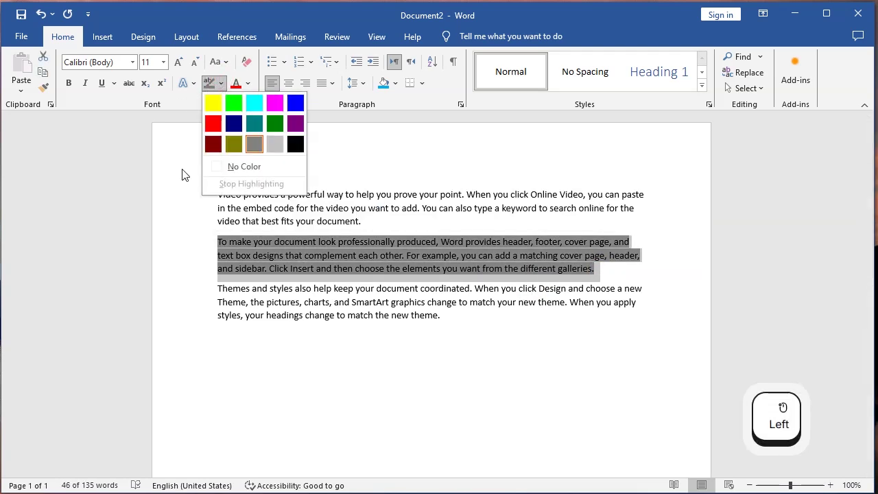
left_click(233, 167)
left_click(220, 241)
left_click(489, 238)
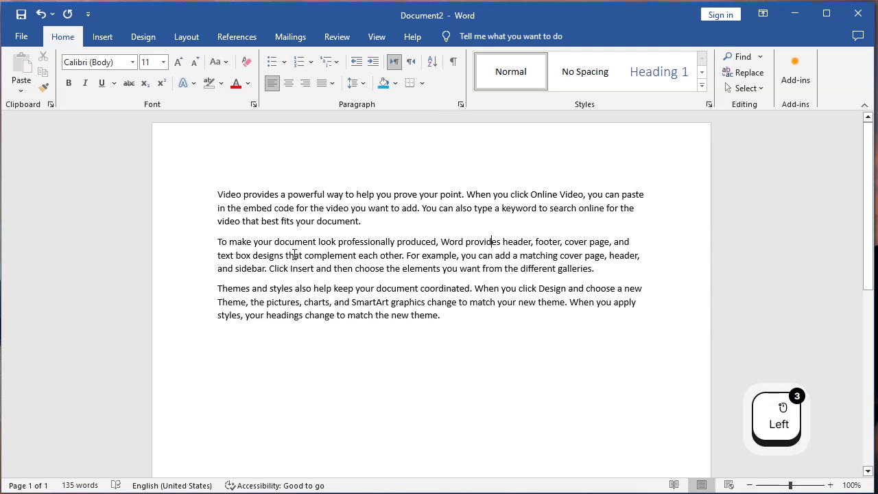
Insert six empty lines above the first paragraph, starting "Video provides"
left_click(218, 194)
key("Return")
key("Return")
key("Return")
key("Return")
key("Return")
key("Return")
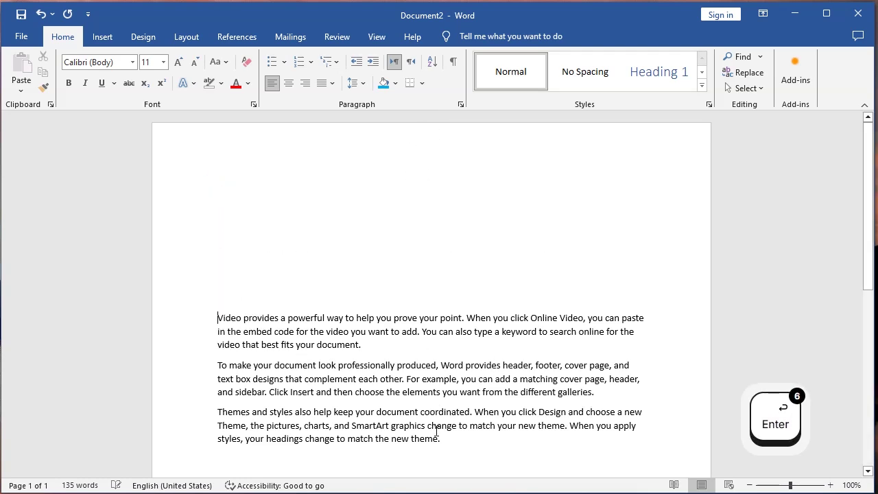
Select all three paragraphs and examine the available border options without applying any
left_click_drag(457, 437, 443, 87)
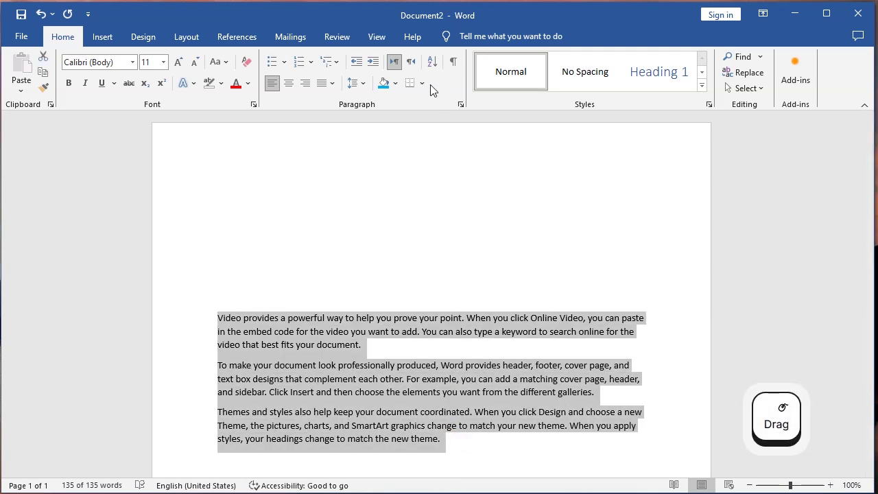
left_click(424, 83)
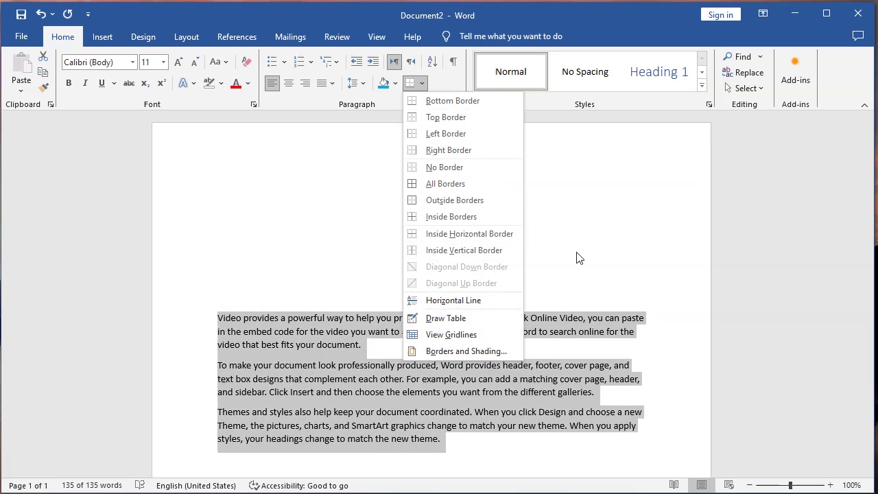
left_click(575, 252)
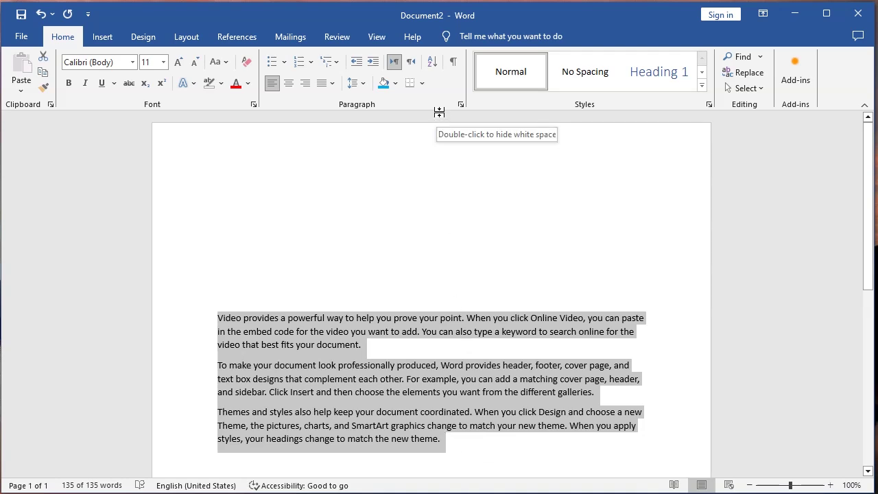
left_click(428, 79)
left_click(428, 79)
left_click(448, 82)
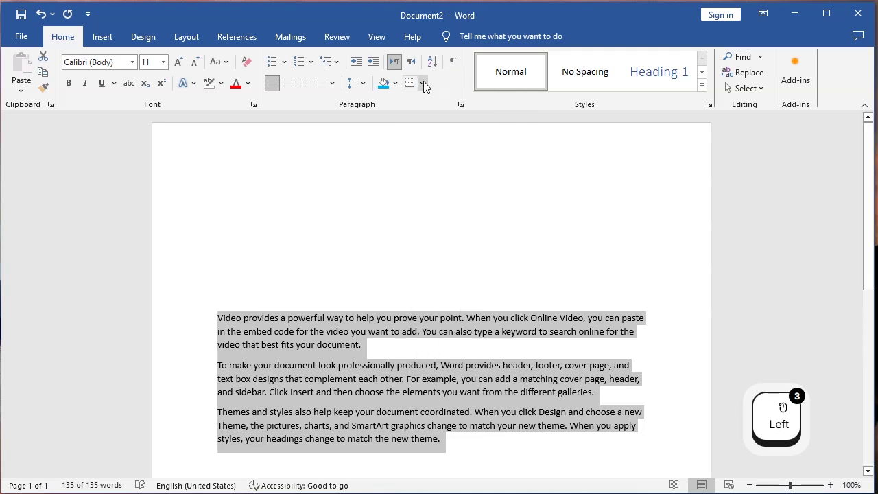
Add a tab and a space to the empty line directly above the first paragraph, followed by a new line
left_click(374, 290)
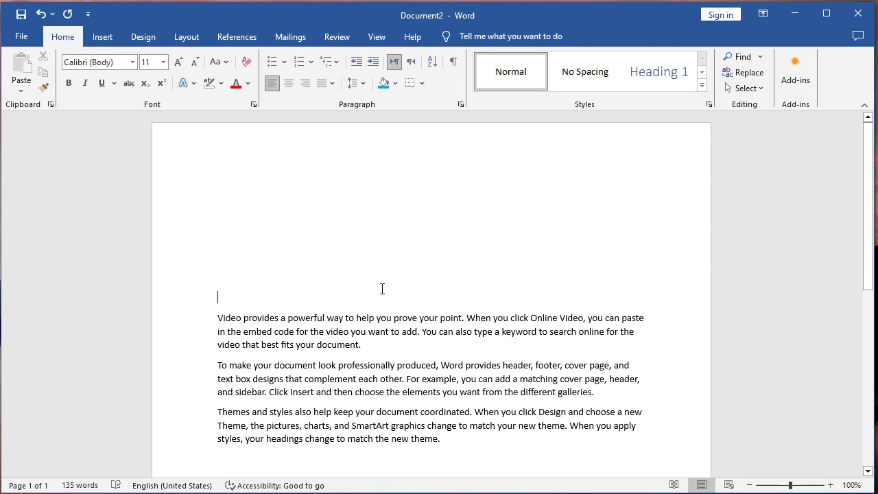
type("g")
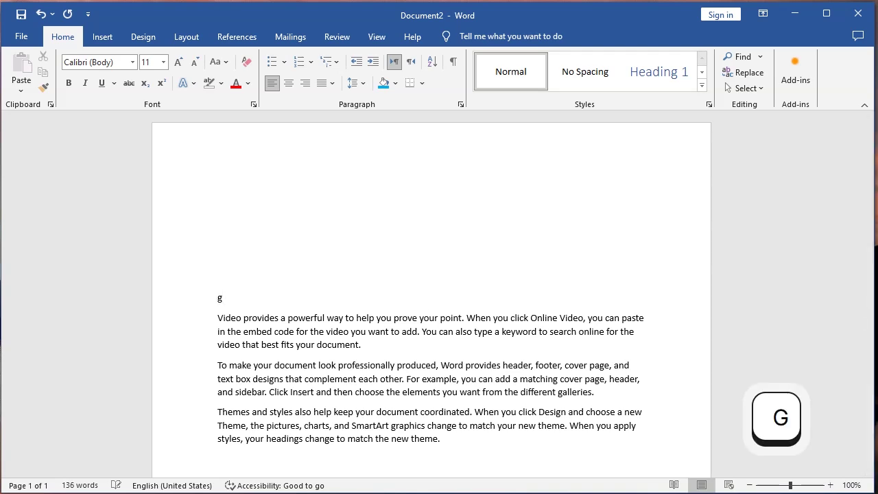
key("BackSpace")
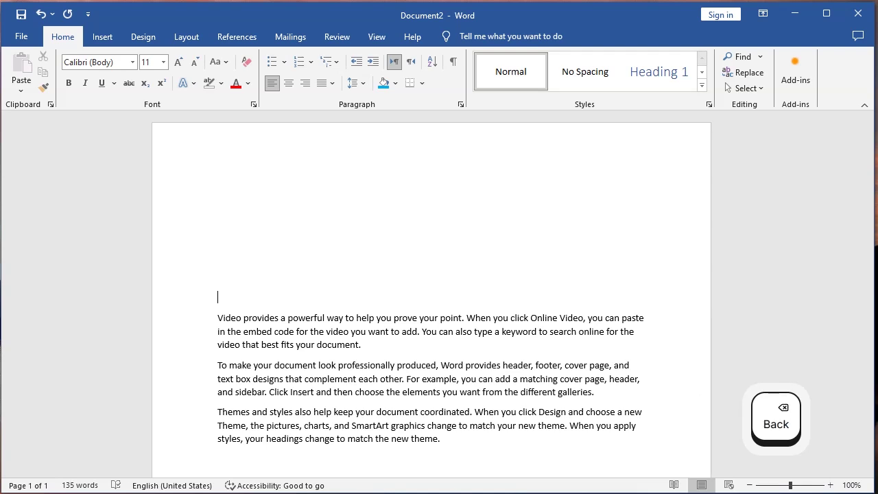
key("Tab")
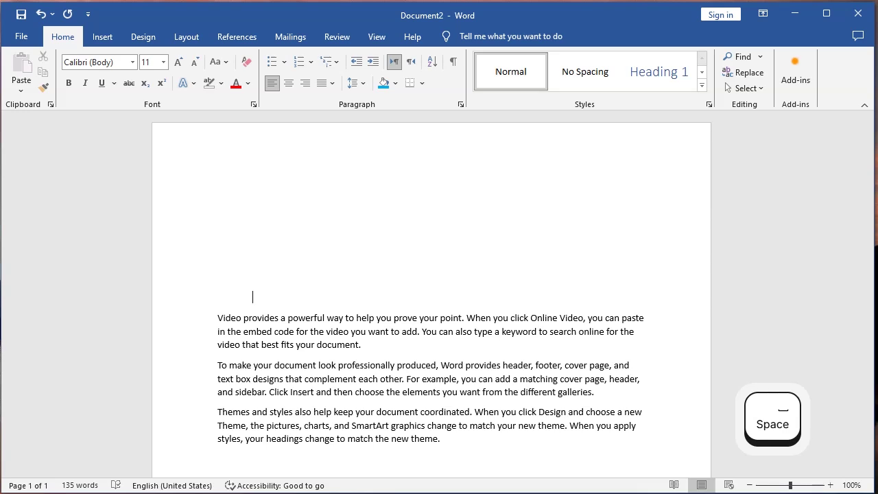
key("Return")
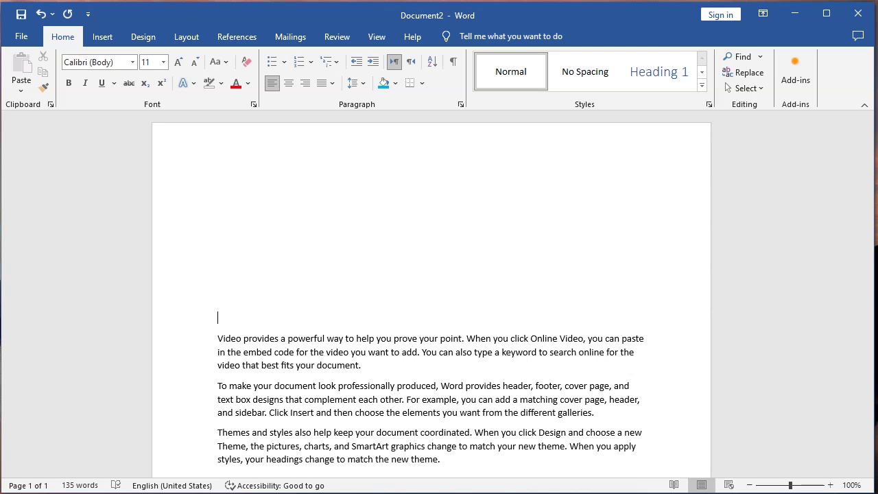
Show the formatting marks and examine the symbols for the empty paragraphs, the tab and the space
left_click(452, 61)
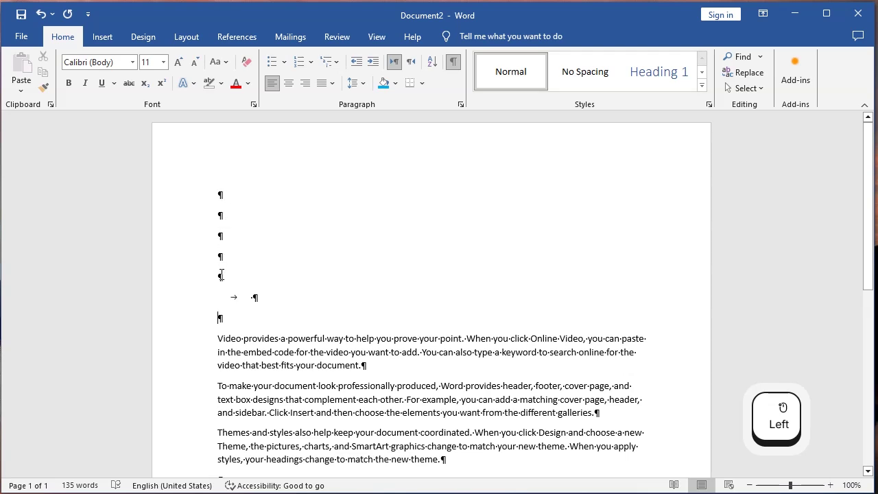
double_click(227, 300)
scroll(306, 339, "up", 2)
left_click(297, 299)
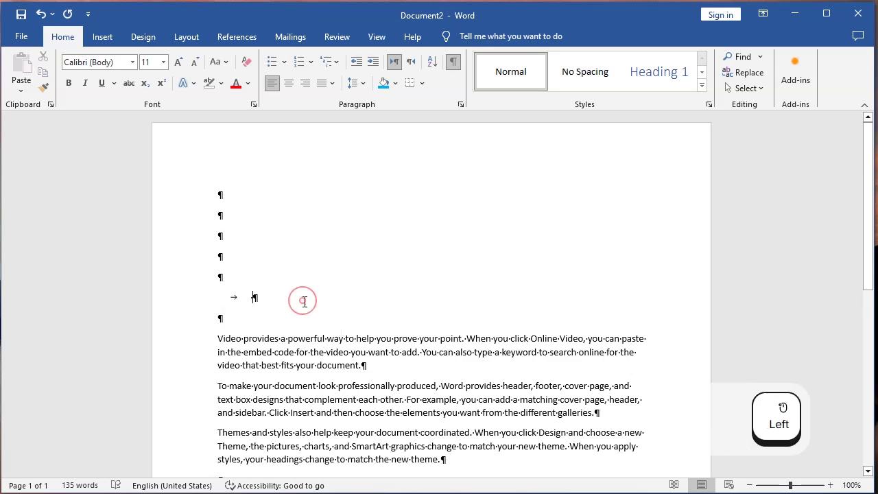
left_click(295, 298)
scroll(306, 304, "down", 1)
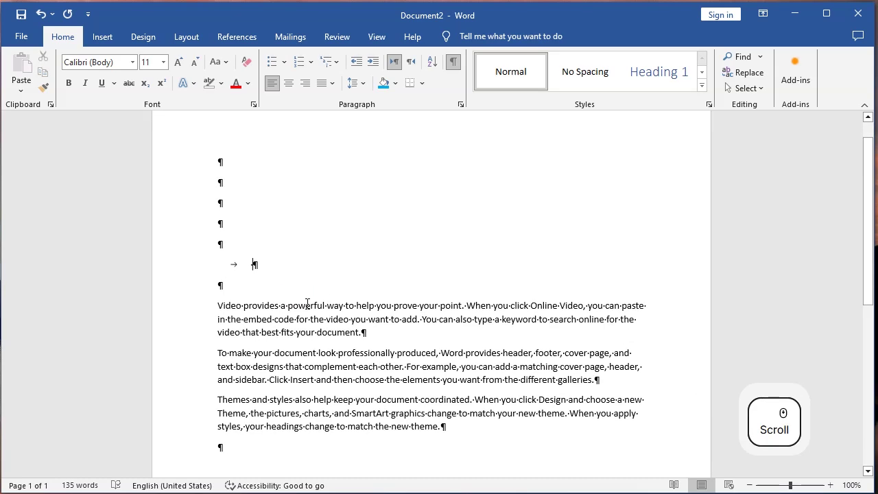
Add a long run of spaces to the empty line below the last paragraph and hide the formatting marks
scroll(343, 413, "down", 1)
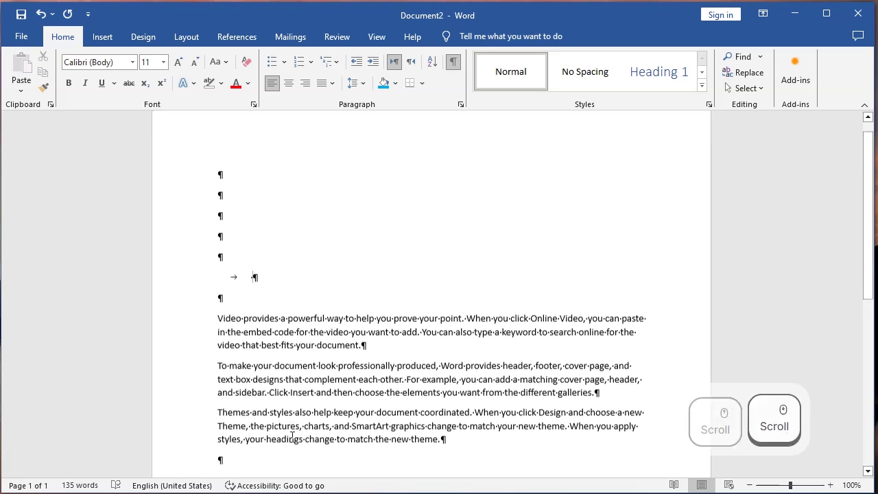
left_click(263, 414)
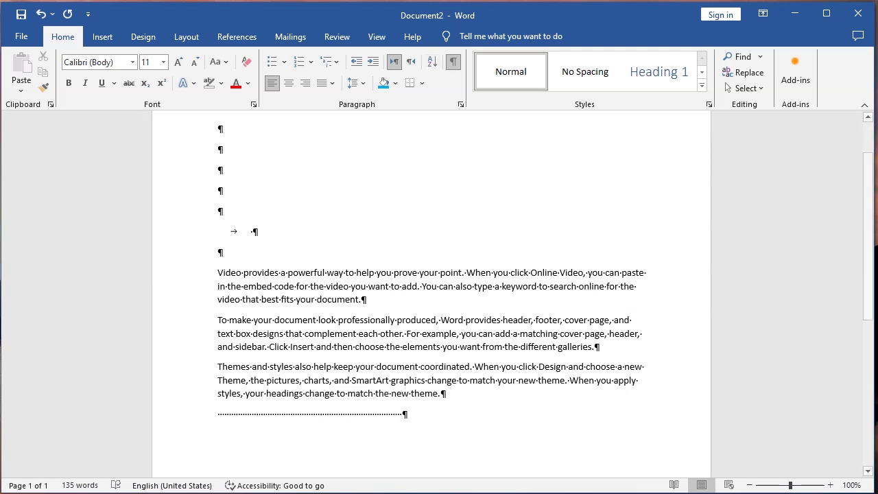
left_click(453, 62)
scroll(442, 322, "up", 1)
scroll(441, 323, "down", 1)
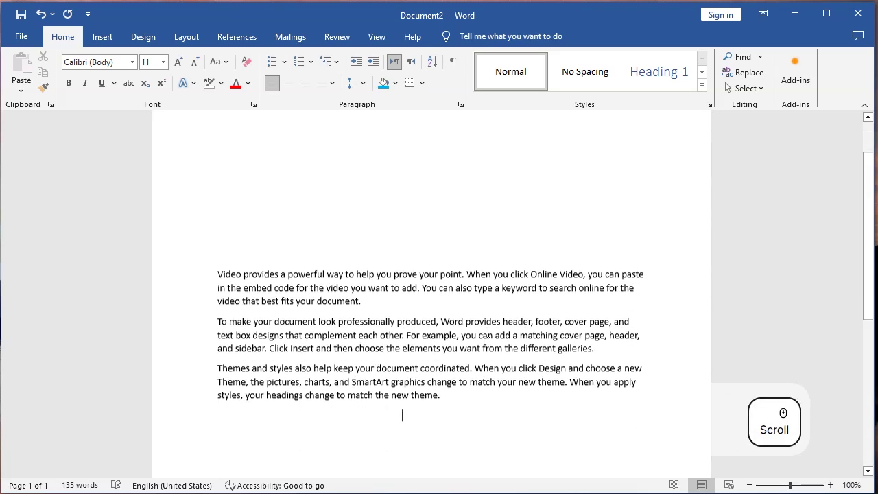
Select the entire document content and delete it
left_click(474, 237, "ctrl")
key("ctrl+a")
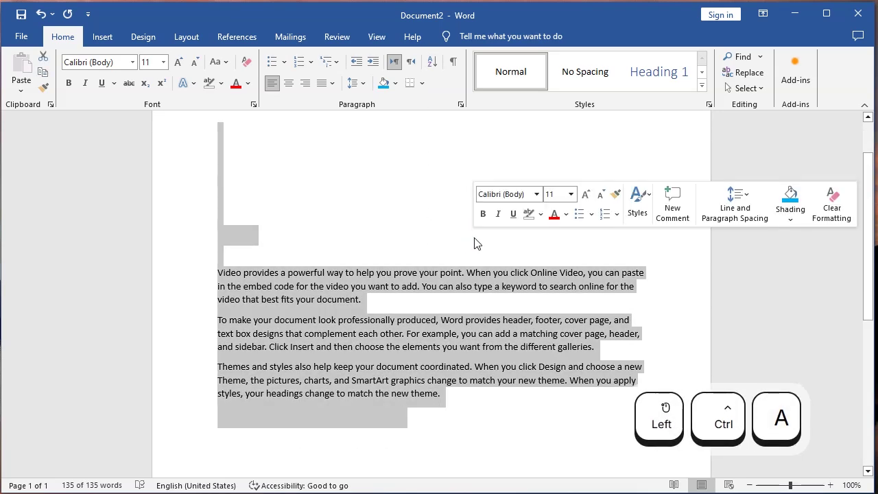
key("BackSpace")
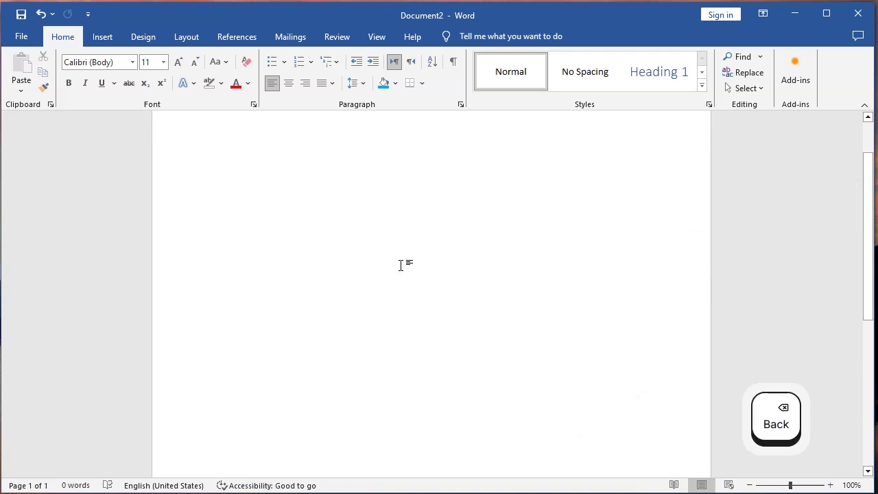
Generate seven paragraphs of sample text with =rand(7)
type("=rand")
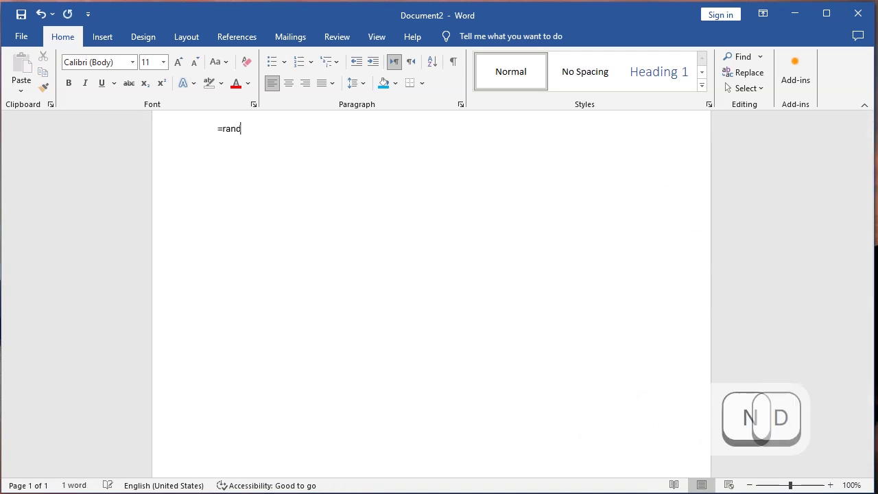
type("()")
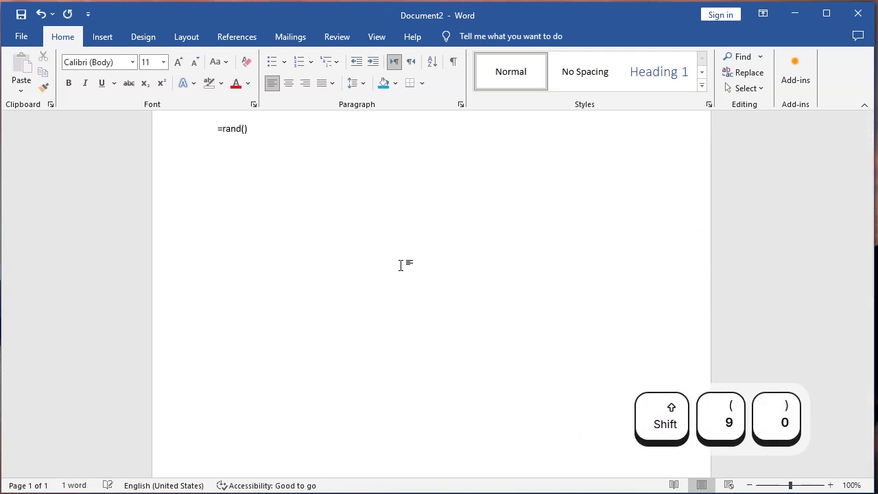
key("Left")
type("7")
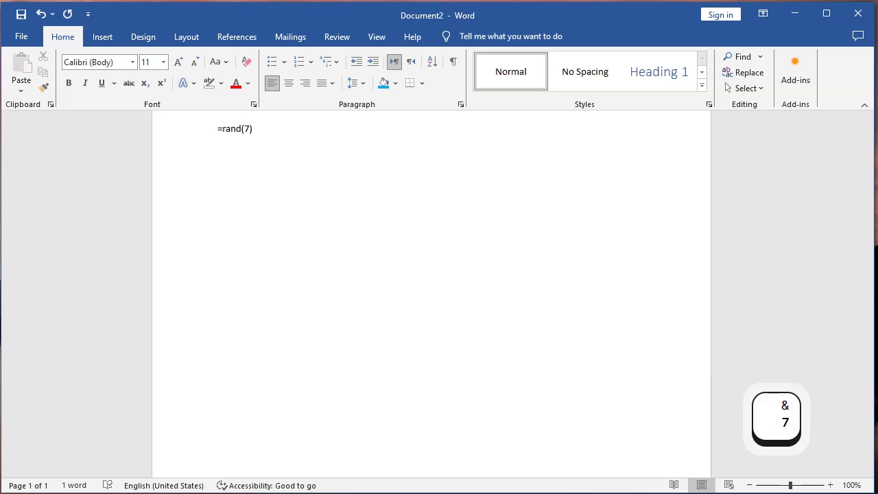
key("Right")
key("Return")
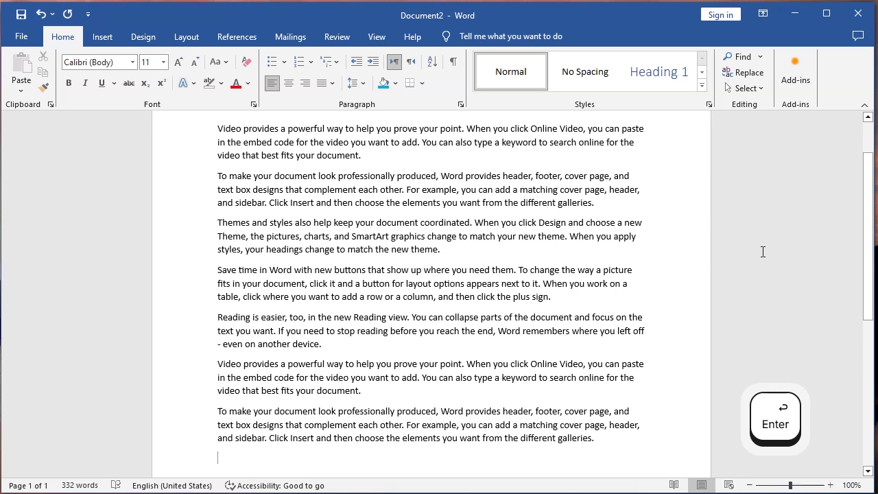
left_click_drag(598, 442, 217, 127)
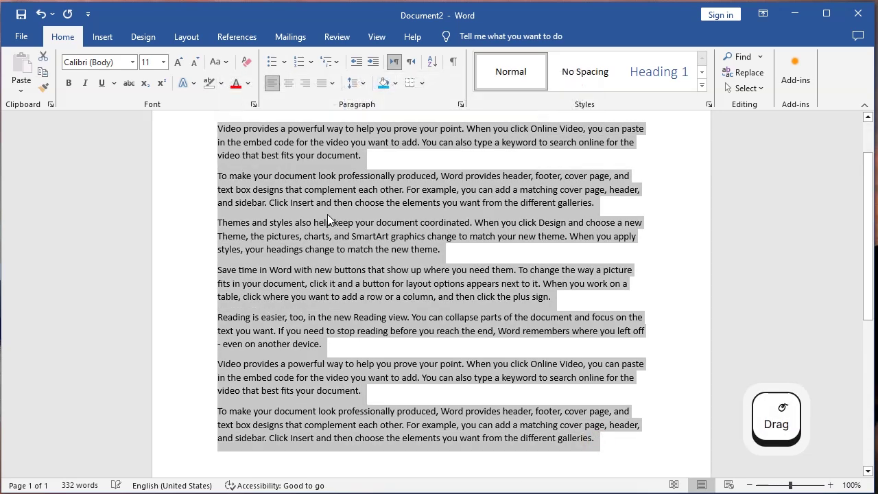
left_click(433, 62)
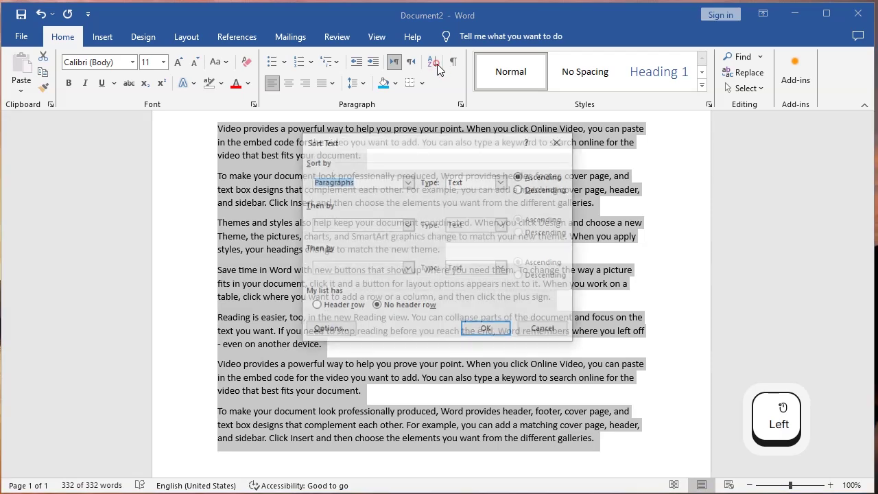
left_click_drag(426, 140, 820, 306)
left_click(837, 299)
left_click(216, 131)
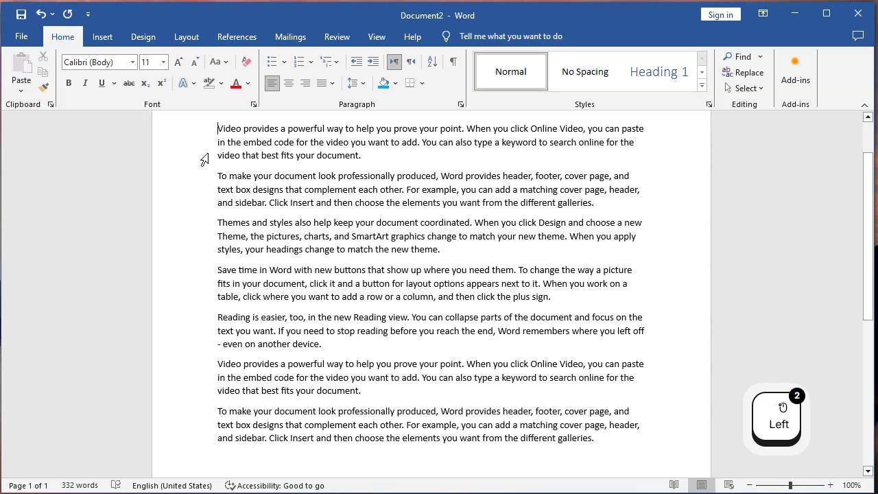
left_click_drag(363, 157, 219, 131)
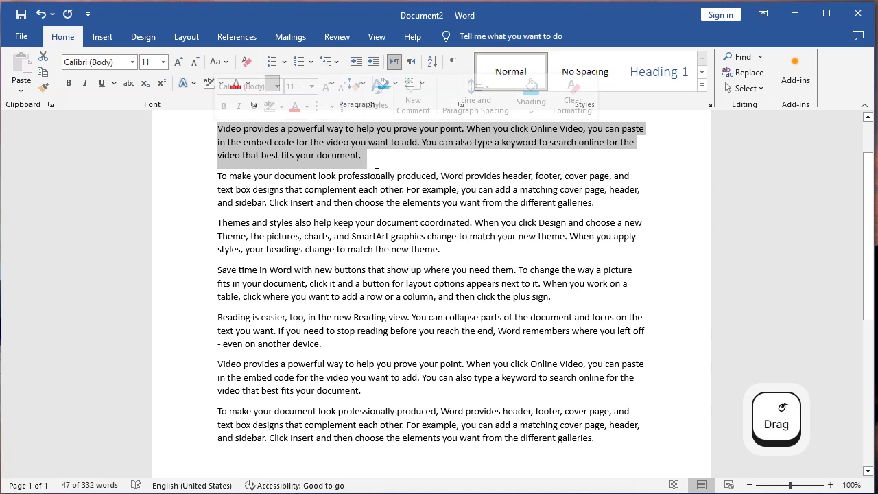
left_click_drag(608, 203, 215, 179)
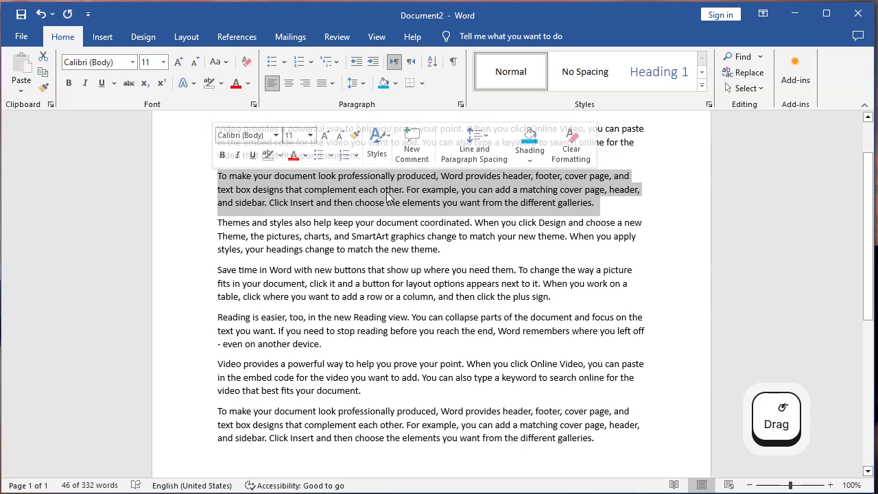
Sort all seven paragraphs in ascending order by Paragraphs, with type Text and no header row
left_click_drag(606, 446, 363, 102)
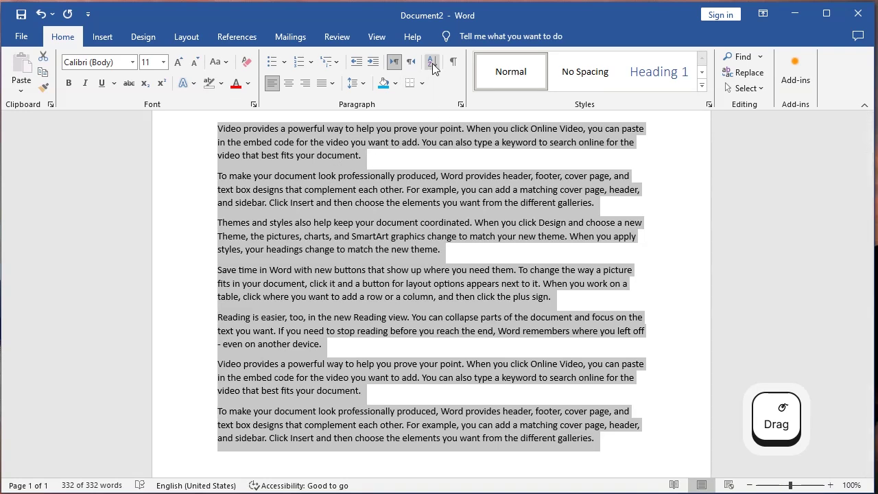
left_click(432, 64)
left_click_drag(635, 292, 604, 91)
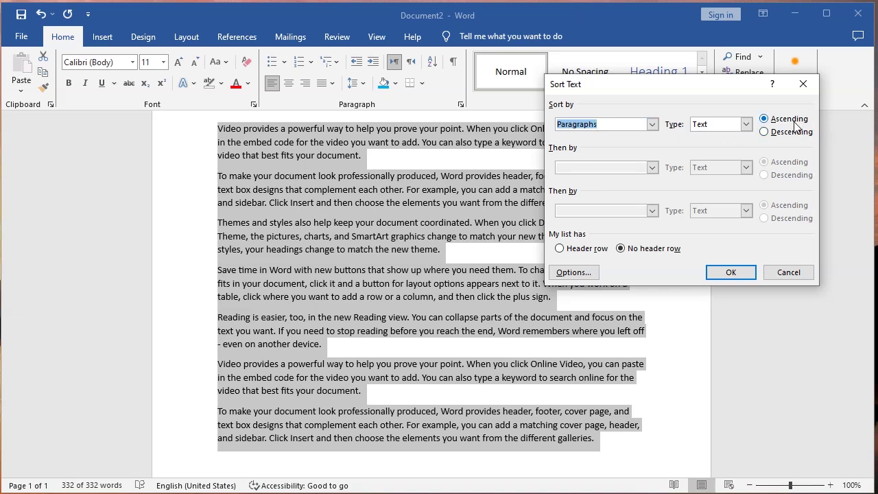
left_click(722, 276)
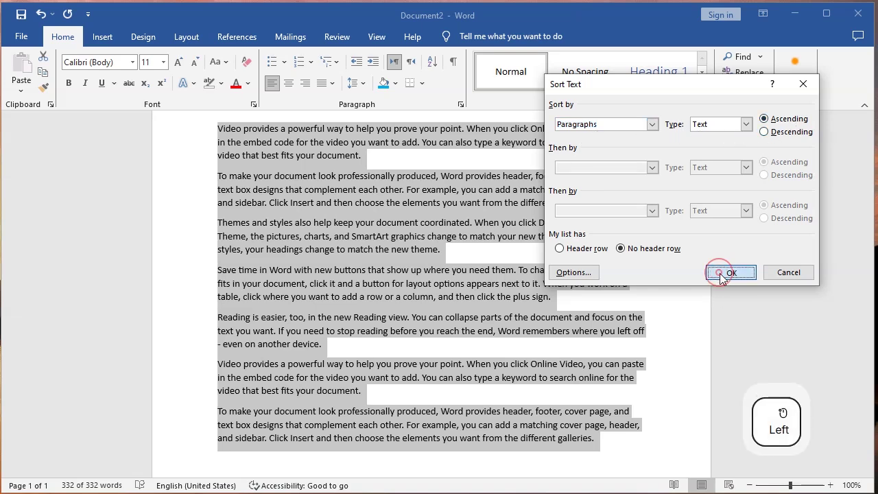
left_click_drag(721, 275, 257, 378)
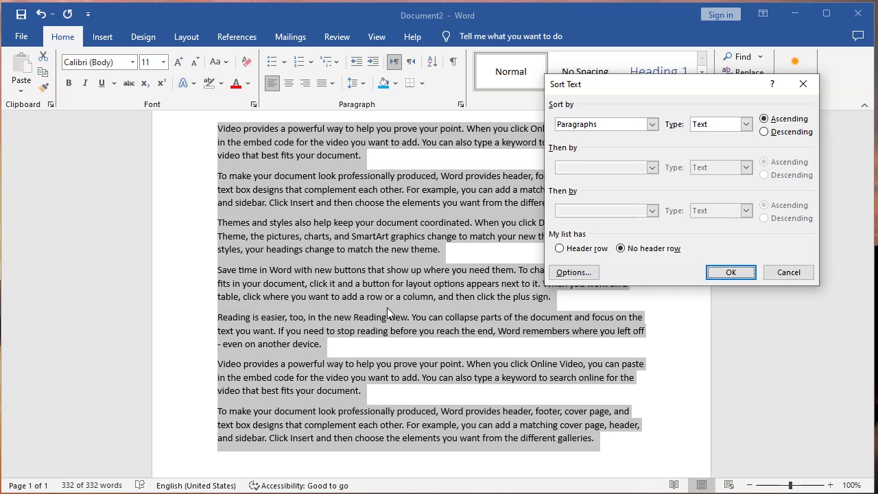
left_click(729, 271)
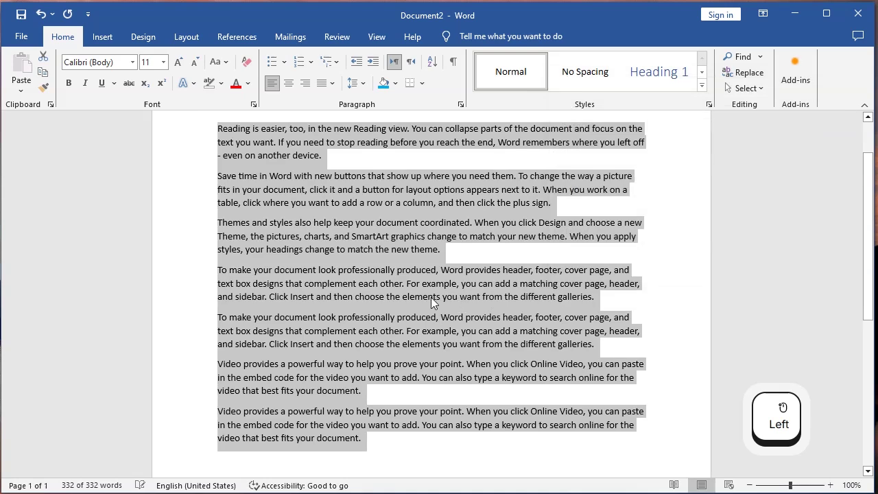
scroll(429, 297, "up", 1)
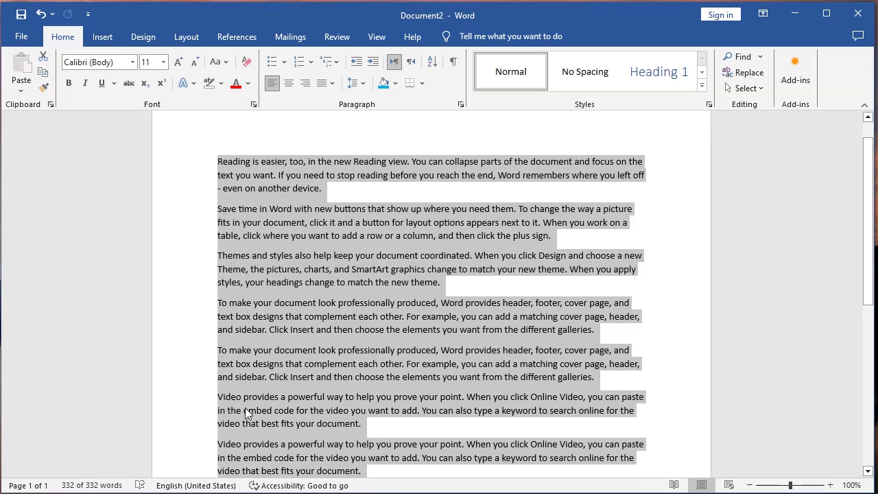
scroll(408, 300, "up", 2)
scroll(450, 69, "down", 2)
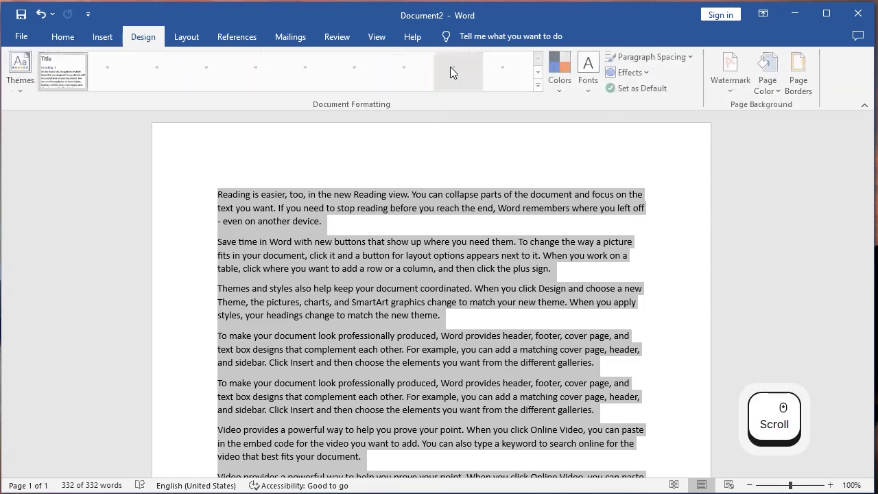
left_click(56, 36)
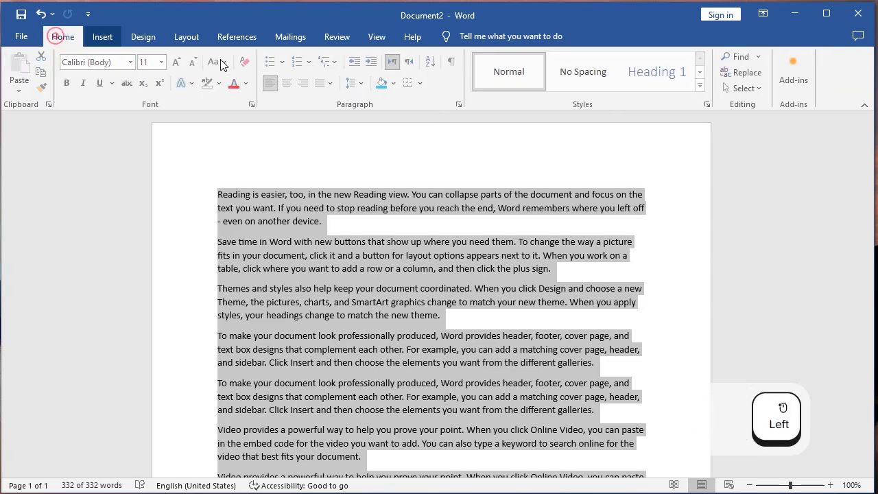
Sort the seven selected paragraphs in descending order by Paragraphs, with type Text and no header row
left_click(430, 61)
left_click(765, 134)
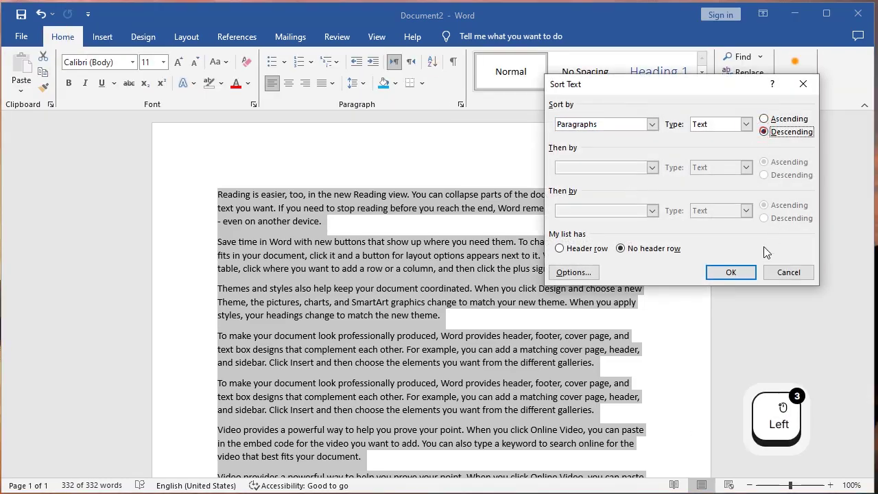
left_click(730, 272)
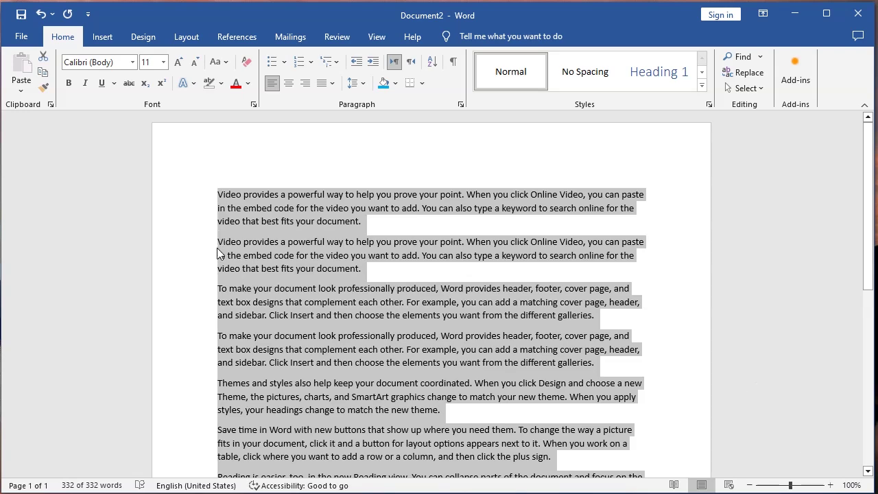
scroll(228, 446, "down", 2)
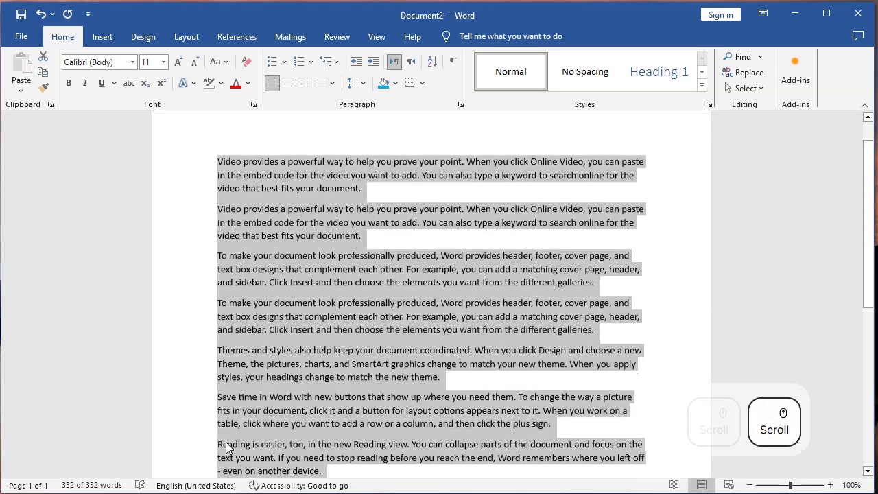
left_click(868, 334)
left_click_drag(868, 333, 868, 277)
scroll(535, 288, "down", 1)
scroll(534, 282, "up", 1)
left_click(869, 170)
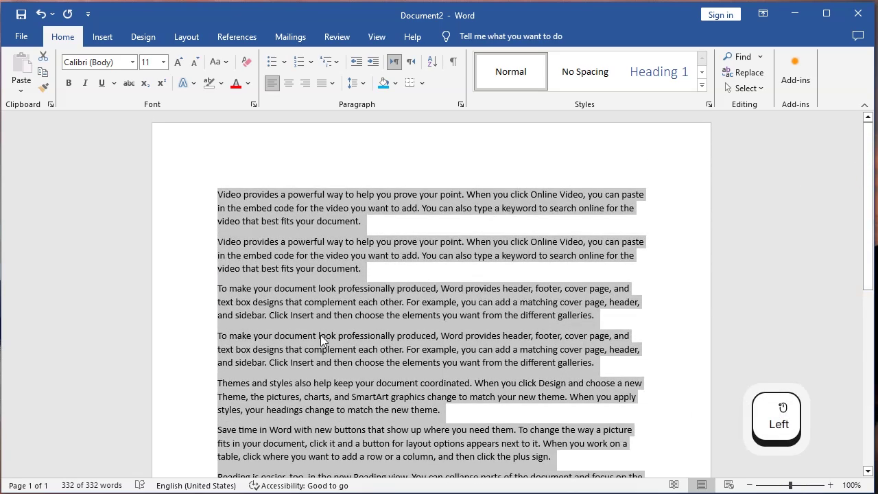
Replace all the document text with the numbers 3, 32, 0, 100, 45 and 234, each on its own line
key("BackSpace")
type("3")
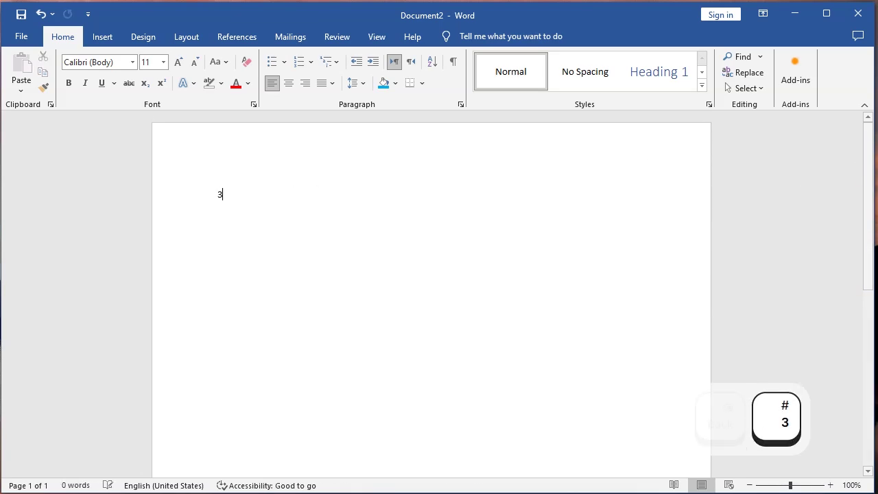
key("Return")
type("32")
key("Return")
type("0")
key("Return")
type("100")
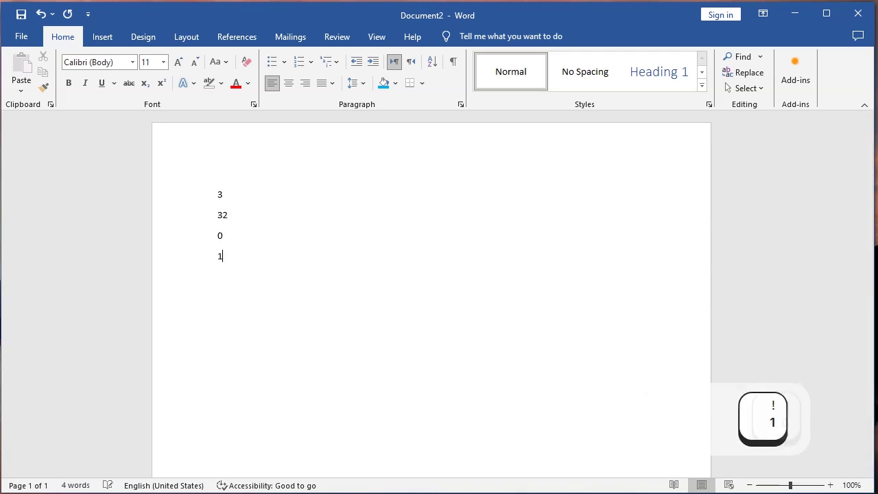
key("Return")
type("45")
key("Return")
type("234")
key("Return")
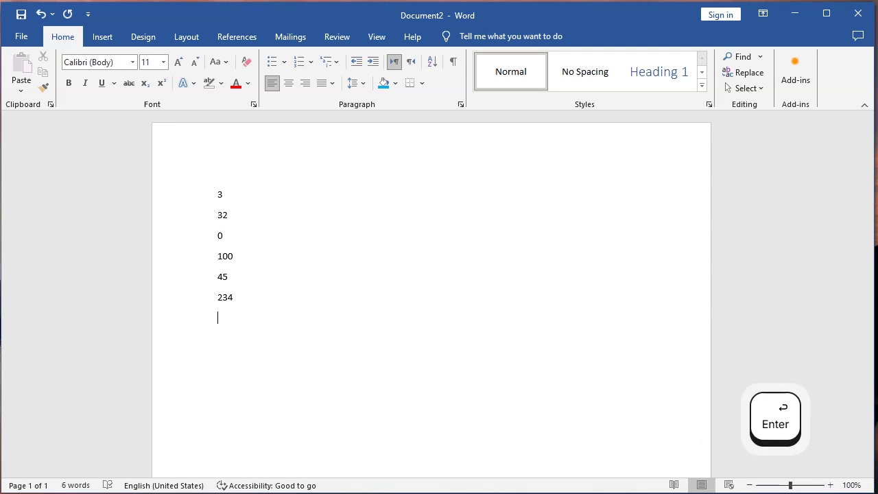
Select all six number lines and sort them in descending order by Paragraphs, with type Number and no header row
left_click_drag(260, 315, 200, 196)
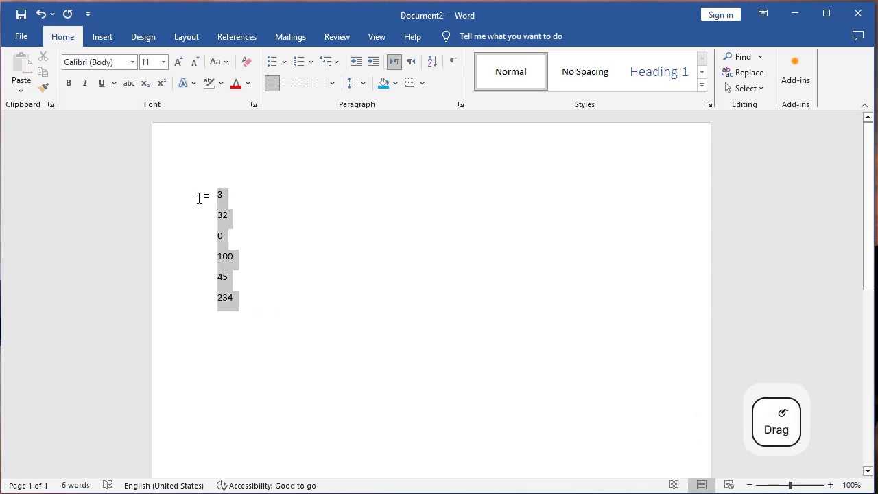
left_click(432, 62)
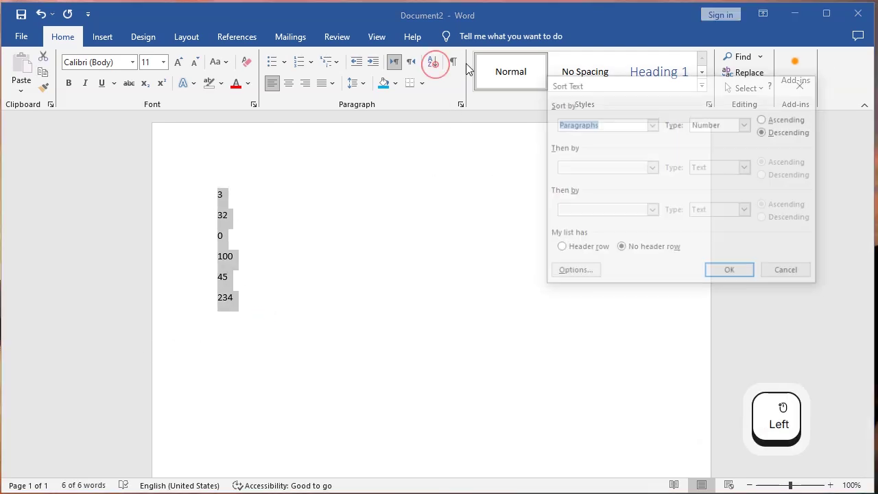
left_click_drag(616, 83, 541, 102)
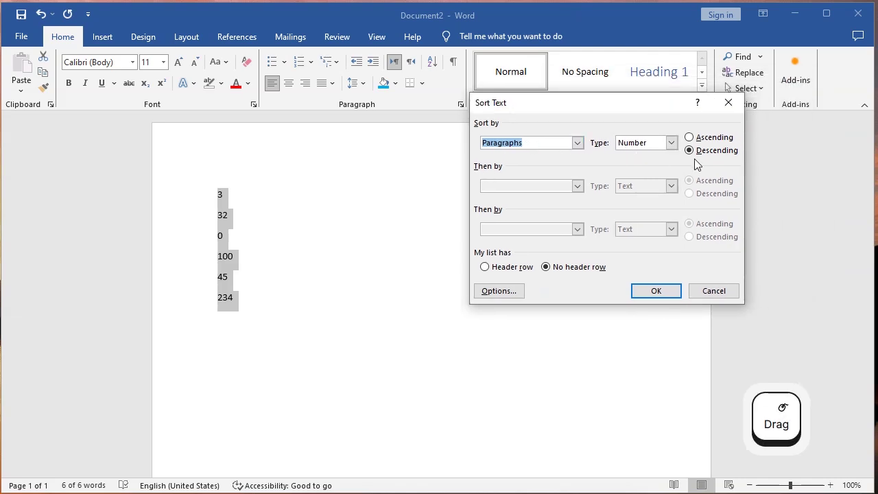
left_click(664, 293)
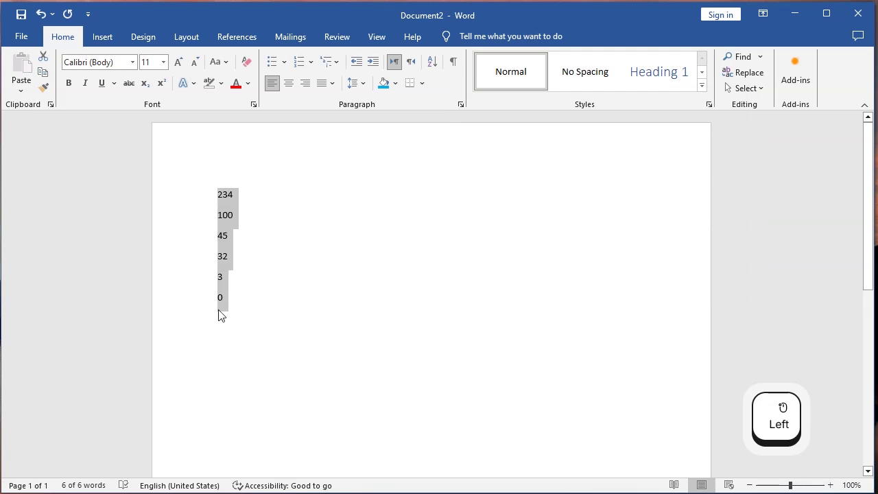
Sort the six selected numbers in ascending order by Paragraphs, with type Number and no header row
left_click(432, 62)
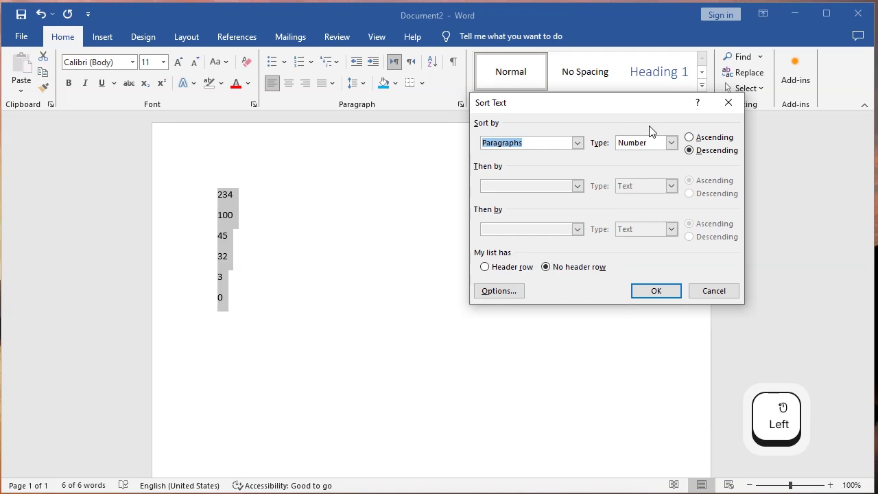
left_click(701, 136)
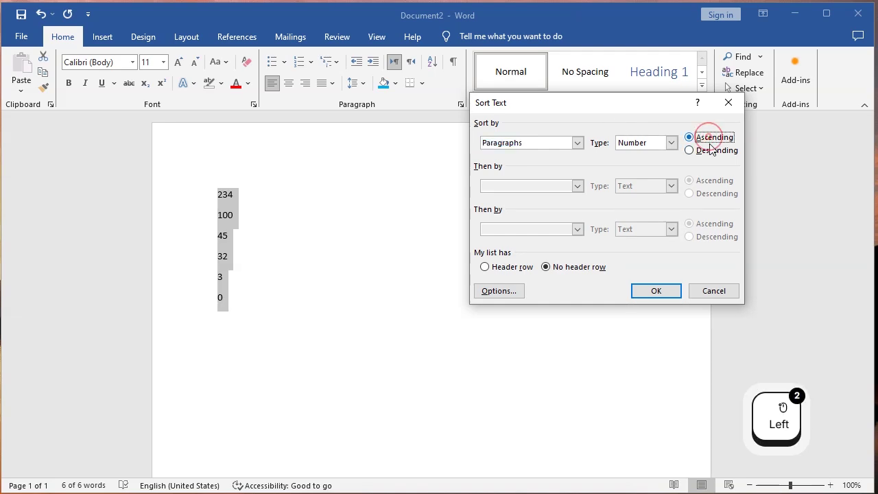
left_click(672, 298)
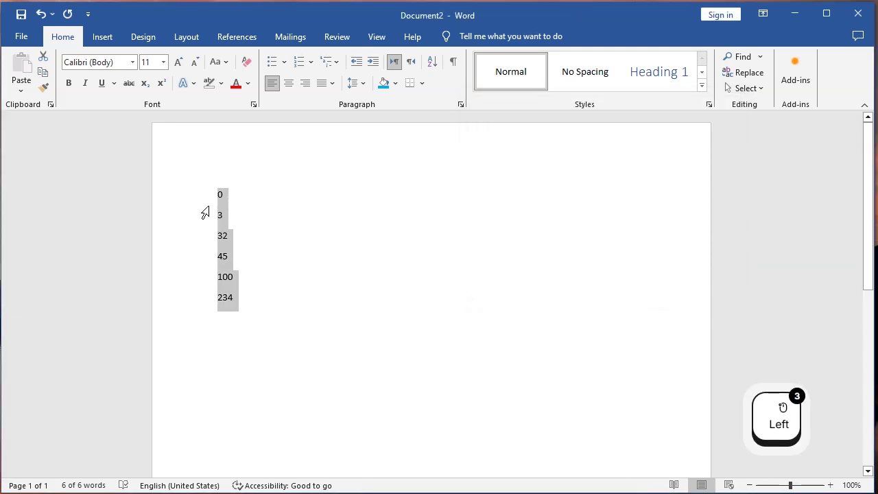